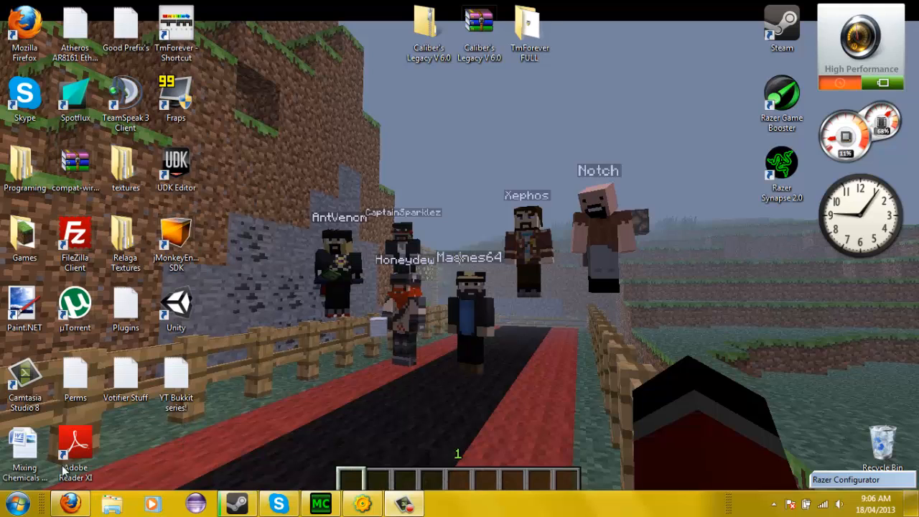
- Switch to Firefox and open the FileZilla Client download page on the FileZilla project site
{"action": "left_click", "coordinate": [69, 503]}
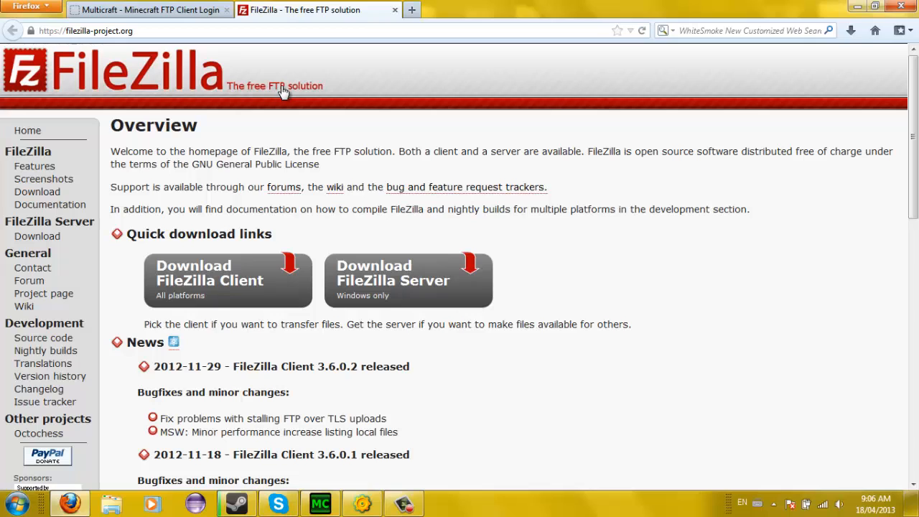
{"action": "left_click", "coordinate": [205, 9]}
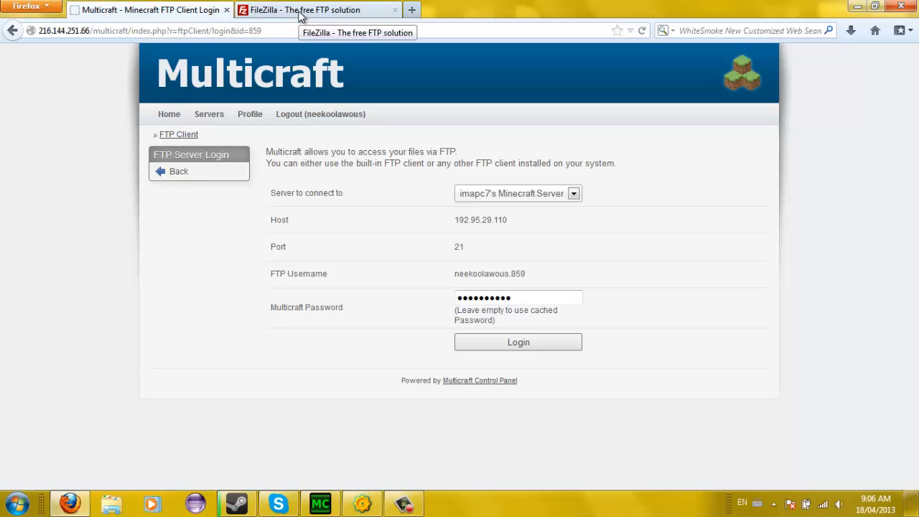
{"action": "left_click", "coordinate": [300, 13]}
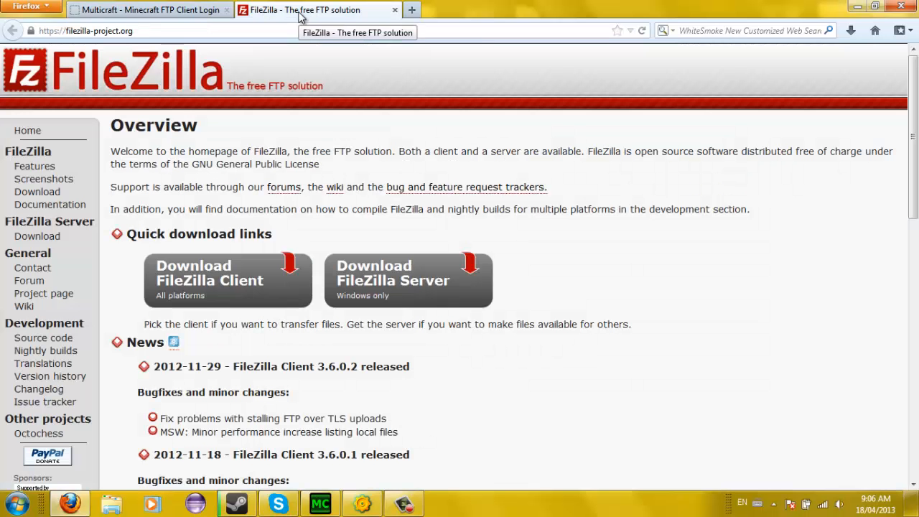
{"action": "left_click", "coordinate": [231, 286]}
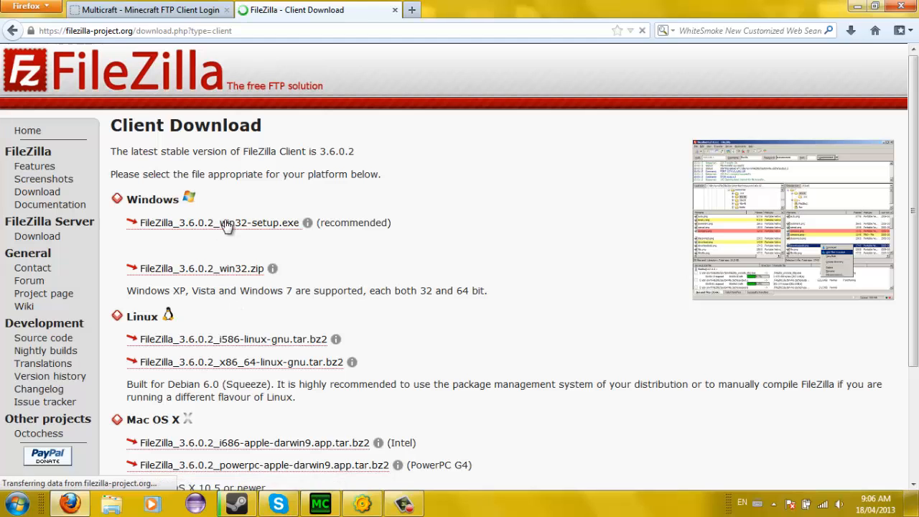
{"action": "scroll", "coordinate": [262, 242], "scroll_direction": "down", "scroll_amount": 3}
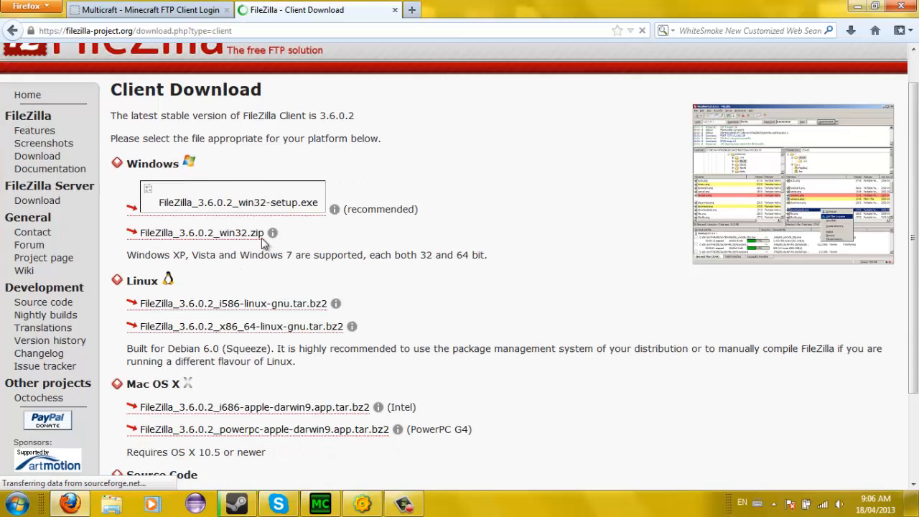
{"action": "scroll", "coordinate": [261, 238], "scroll_direction": "up", "scroll_amount": 3}
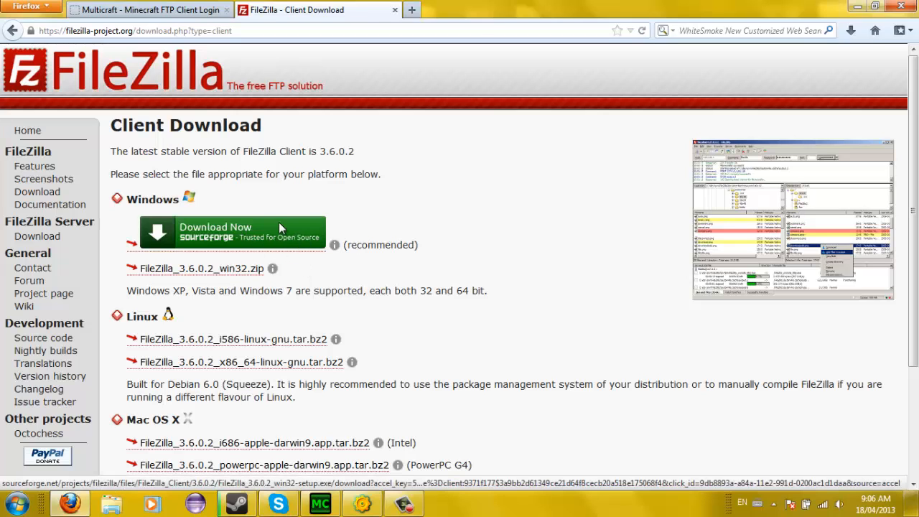
- Minimise the browser, launch FileZilla Client from the desktop and maximise its window
{"action": "left_click", "coordinate": [858, 6]}
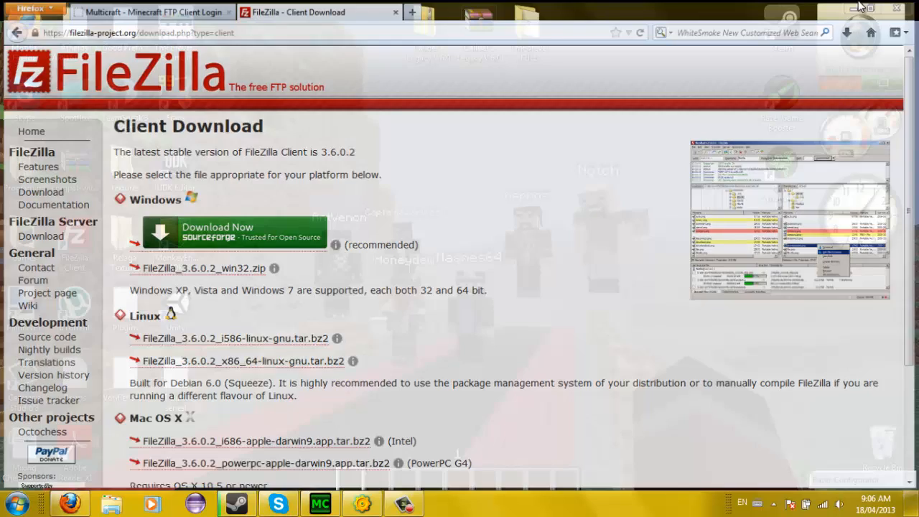
{"action": "left_click_drag", "start_coordinate": [659, 105], "coordinate": [305, 344]}
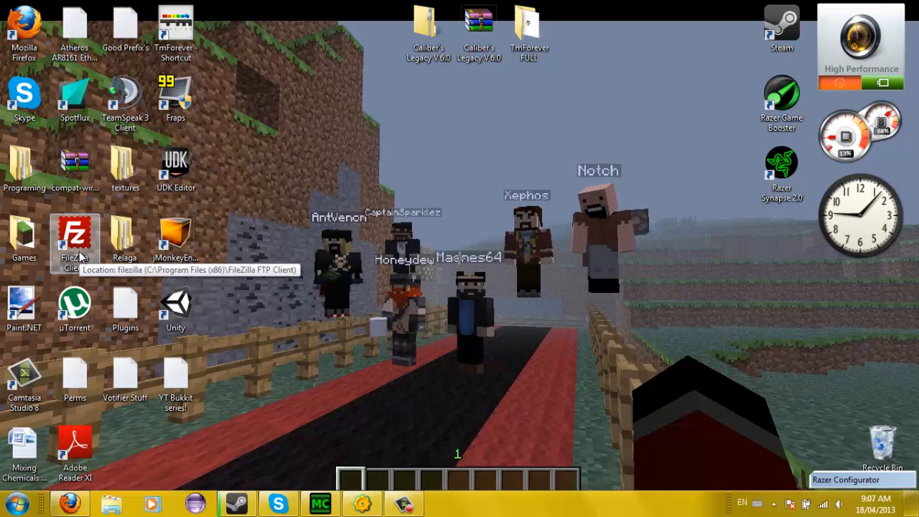
{"action": "key", "text": "super"}
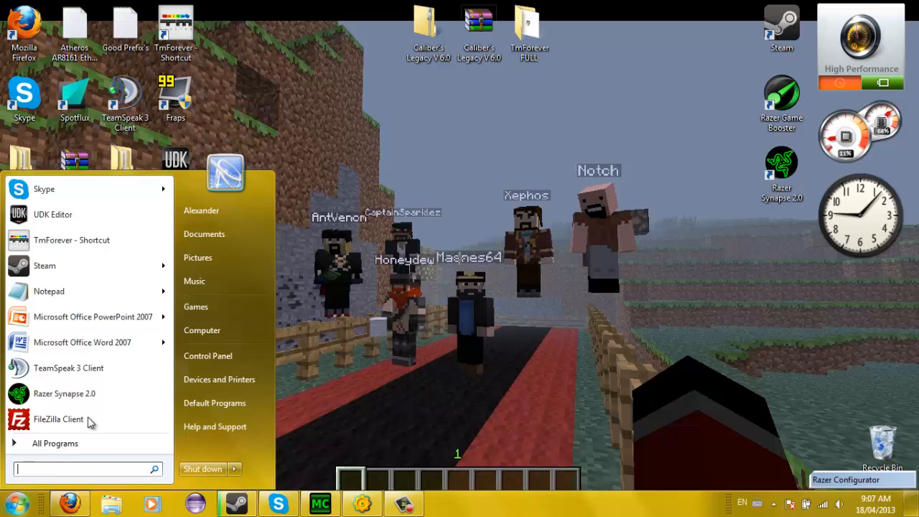
{"action": "key", "text": "super"}
{"action": "double_click", "coordinate": [93, 233]}
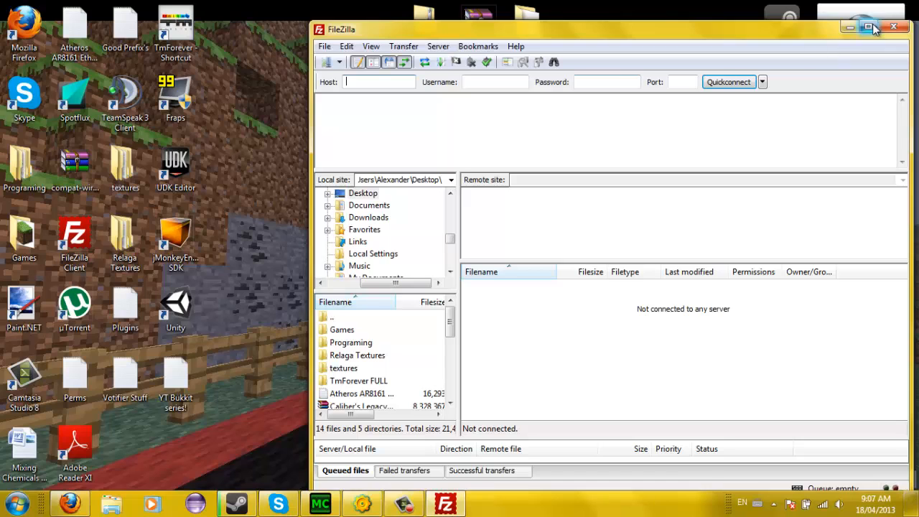
{"action": "left_click", "coordinate": [874, 27]}
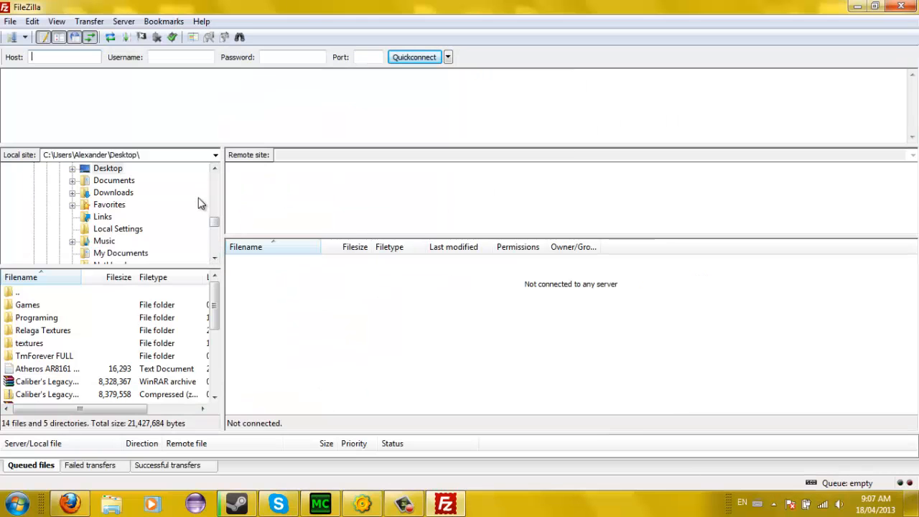
- Examine the local site's folder tree and the list of files on the local Desktop
{"action": "scroll", "coordinate": [218, 201], "scroll_direction": "up", "scroll_amount": 3}
{"action": "scroll", "coordinate": [217, 201], "scroll_direction": "up", "scroll_amount": 4}
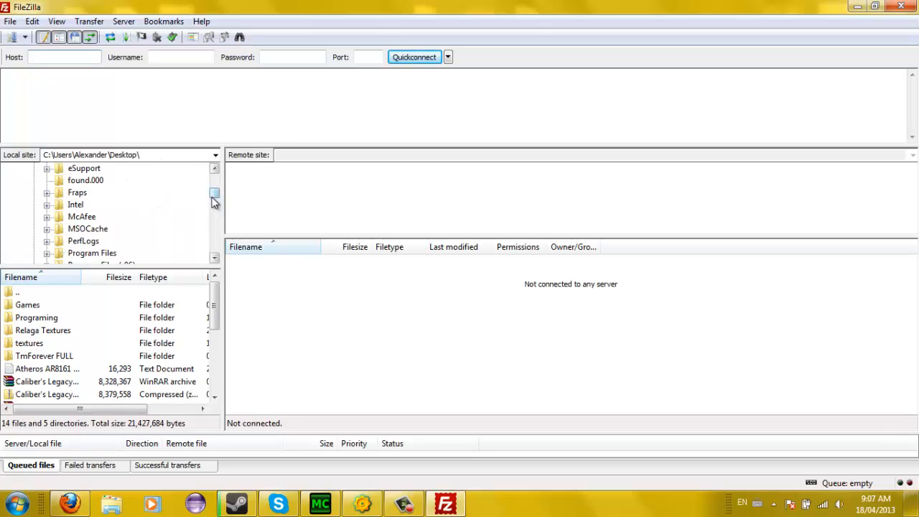
{"action": "scroll", "coordinate": [215, 199], "scroll_direction": "down", "scroll_amount": 2}
{"action": "left_click_drag", "start_coordinate": [215, 191], "coordinate": [217, 165]}
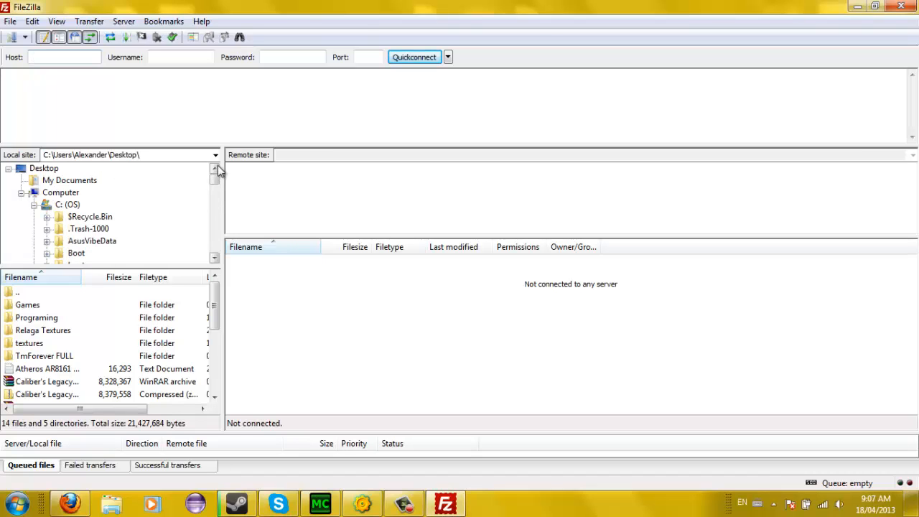
{"action": "left_click", "coordinate": [7, 169]}
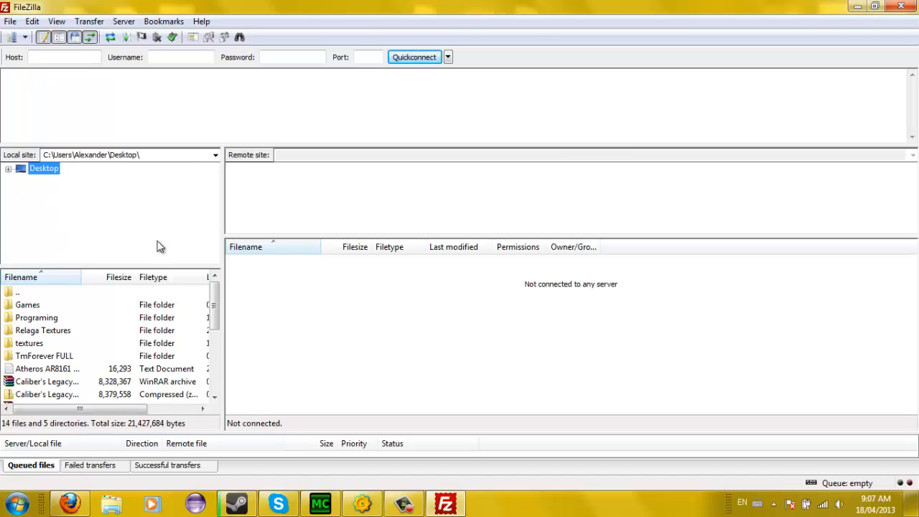
{"action": "left_click_drag", "start_coordinate": [214, 298], "coordinate": [215, 352]}
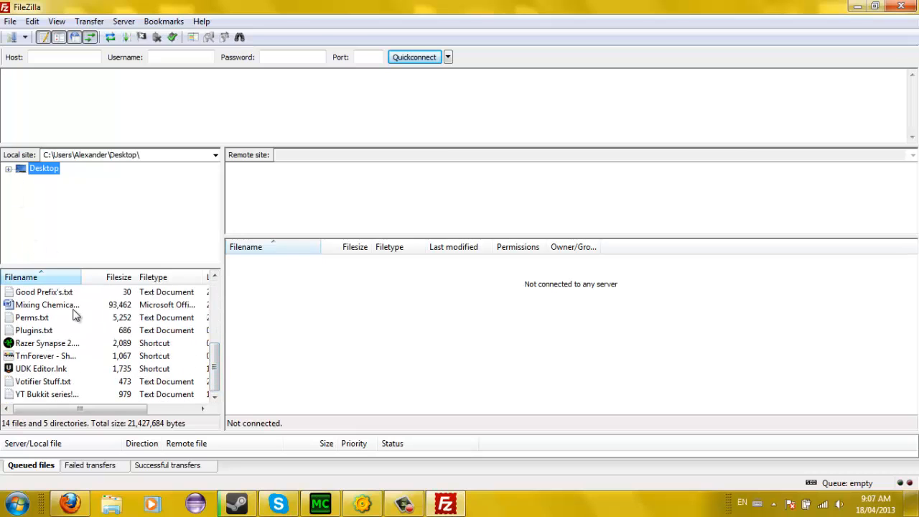
{"action": "left_click", "coordinate": [9, 170]}
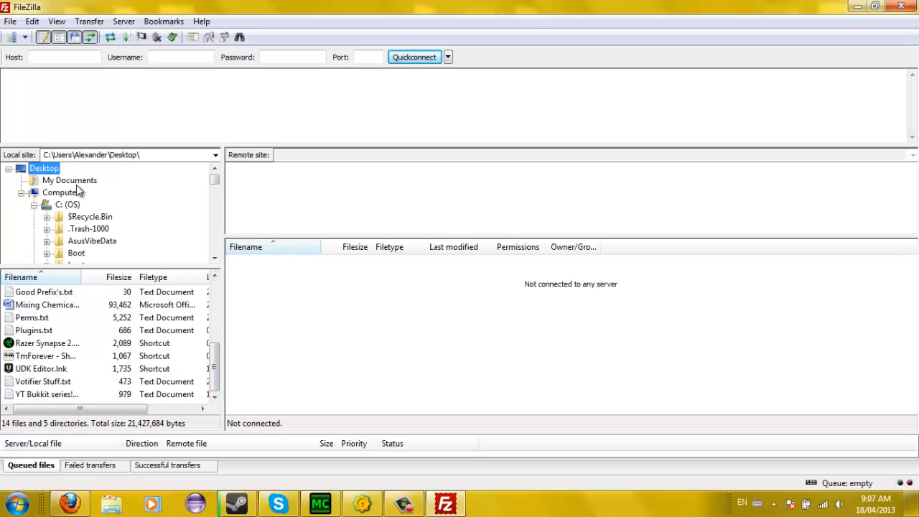
{"action": "scroll", "coordinate": [81, 194], "scroll_direction": "down", "scroll_amount": 4}
{"action": "left_click", "coordinate": [47, 193]}
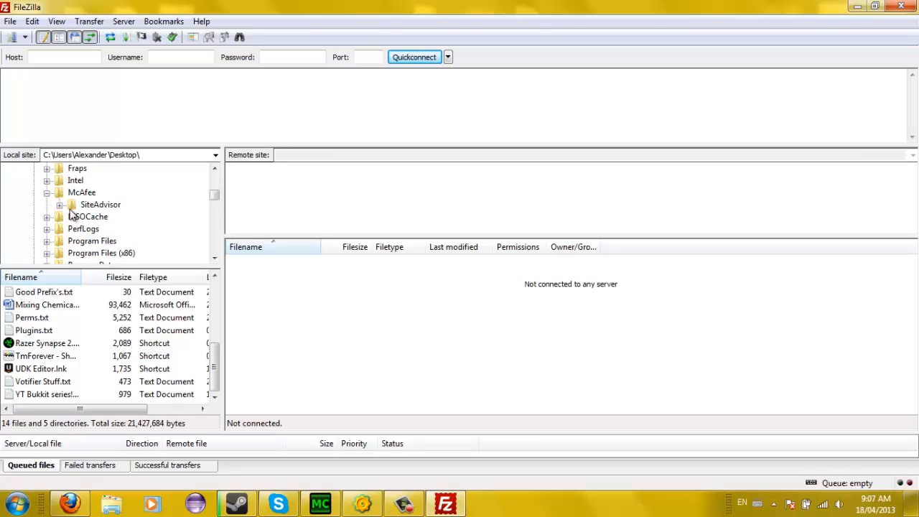
{"action": "left_click", "coordinate": [46, 192]}
{"action": "scroll", "coordinate": [143, 255], "scroll_direction": "up", "scroll_amount": 4}
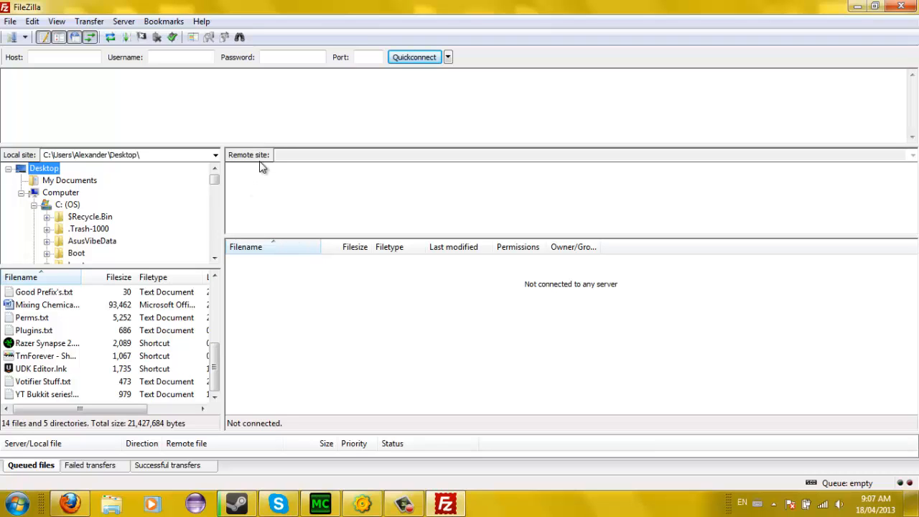
- Arrange FileZilla and the browser's Multicraft FTP login page side by side, with FileZilla on the left half
{"action": "left_click", "coordinate": [44, 71]}
{"action": "left_click", "coordinate": [70, 504]}
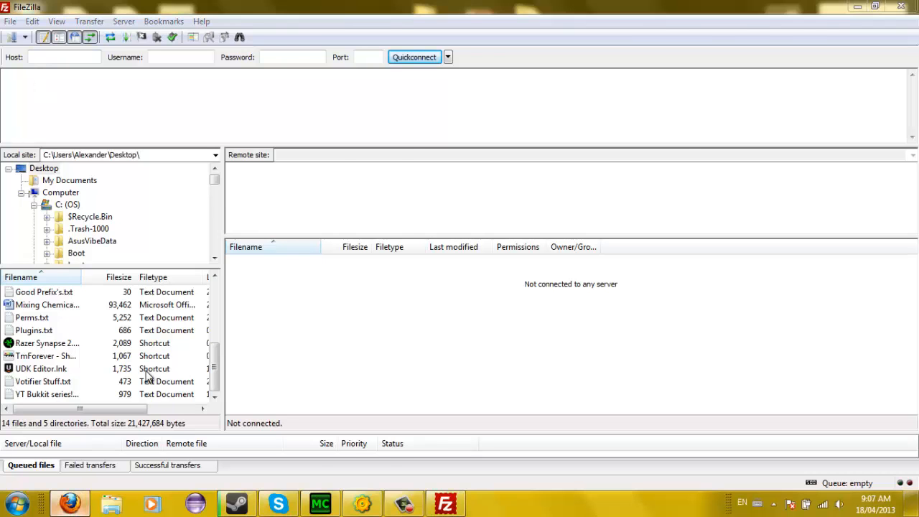
{"action": "key", "text": "ctrl+Tab"}
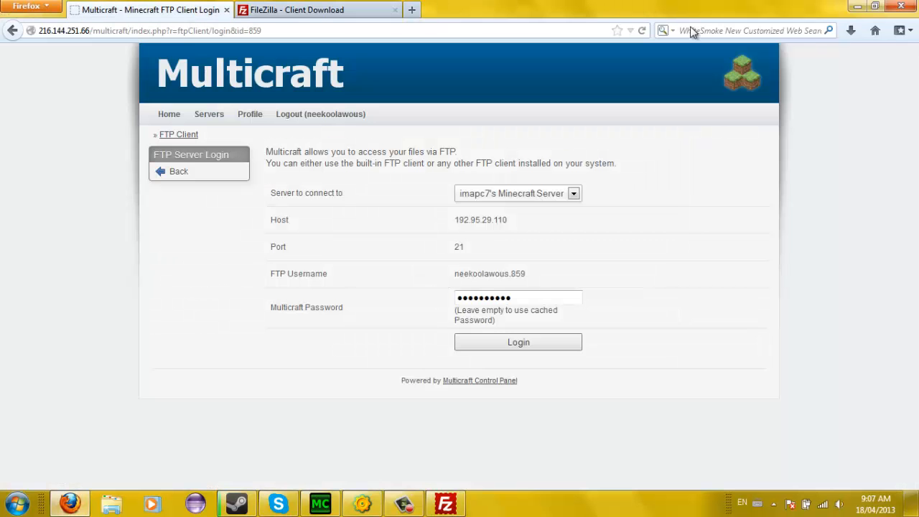
{"action": "left_click_drag", "start_coordinate": [580, 8], "coordinate": [585, 6]}
{"action": "left_click", "coordinate": [445, 505]}
{"action": "key", "text": "super+Left"}
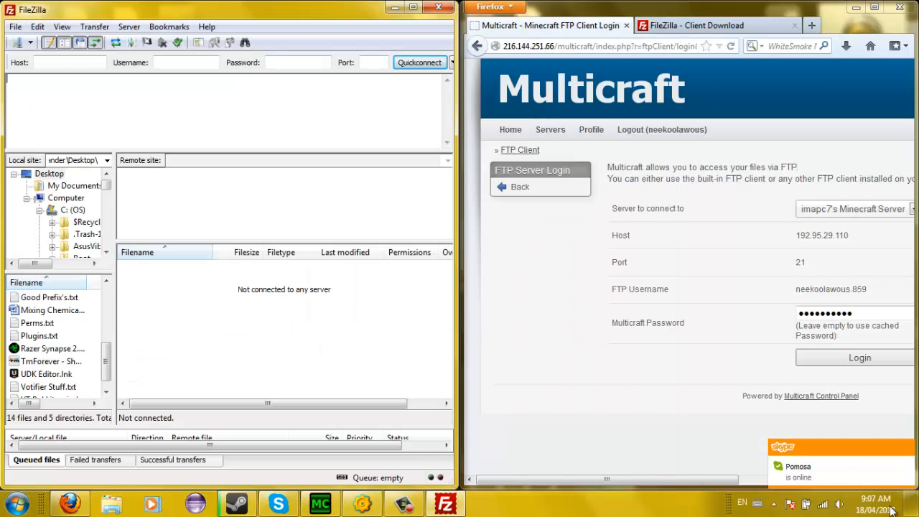
- Copy the host address 192.95.29.110 from the Multicraft page into FileZilla's quick-connect host
{"action": "left_click", "coordinate": [45, 63]}
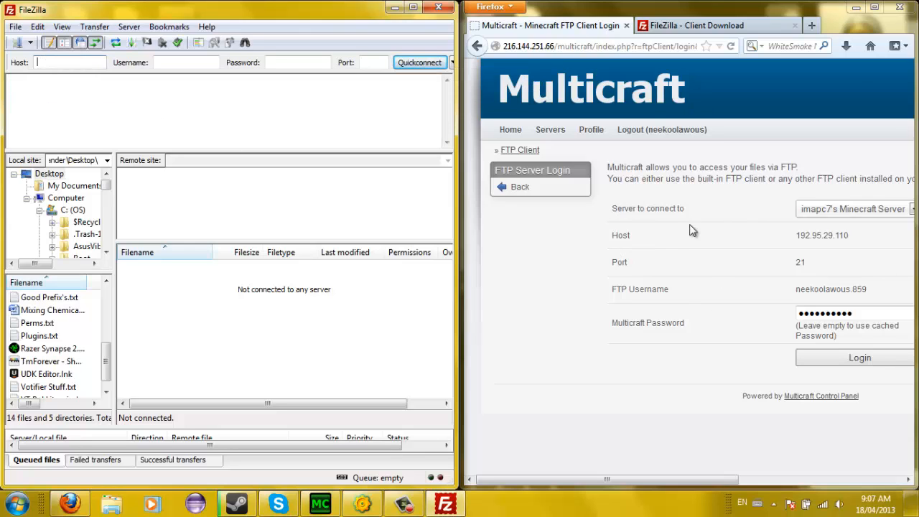
{"action": "double_click", "coordinate": [621, 236]}
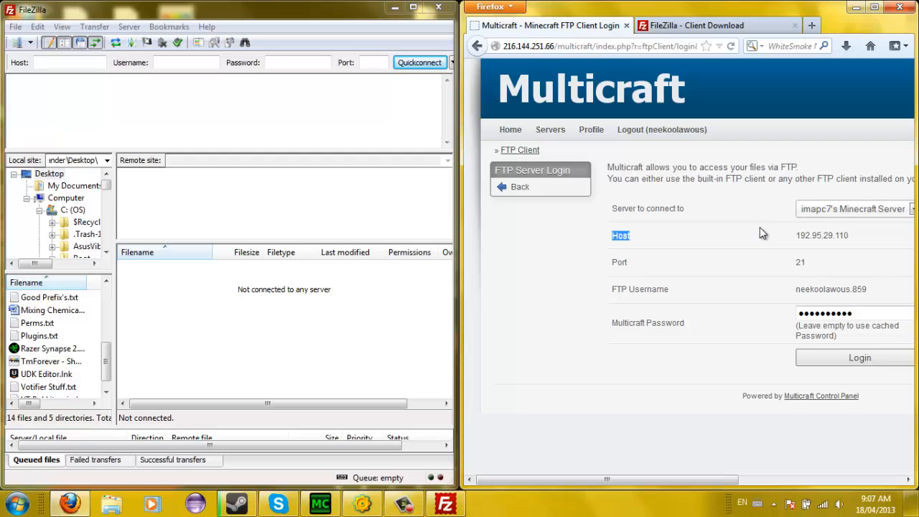
{"action": "left_click_drag", "start_coordinate": [856, 240], "coordinate": [776, 237]}
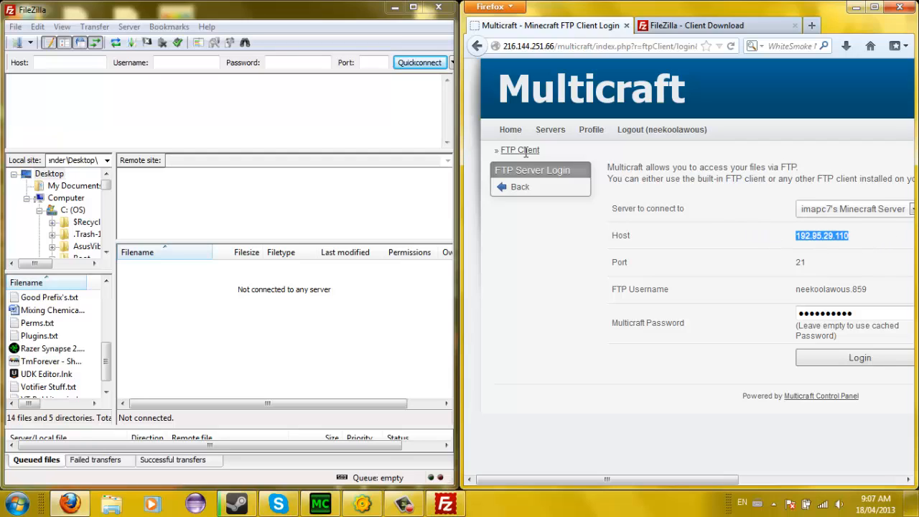
{"action": "left_click", "coordinate": [81, 64]}
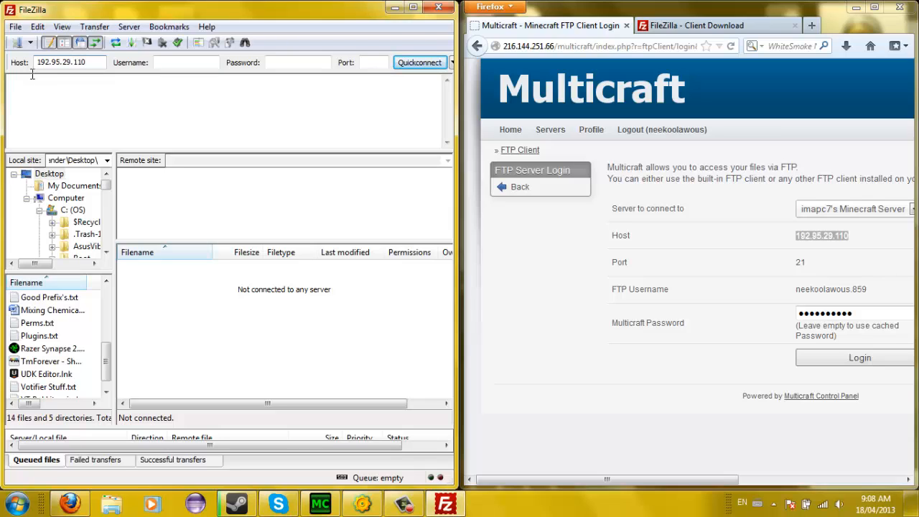
- Enter the full FTP username shown on the Multicraft page and the Multicraft account password for the FileZilla connection
{"action": "left_click", "coordinate": [158, 62]}
{"action": "left_click_drag", "start_coordinate": [869, 289], "coordinate": [853, 289]}
{"action": "left_click", "coordinate": [320, 132]}
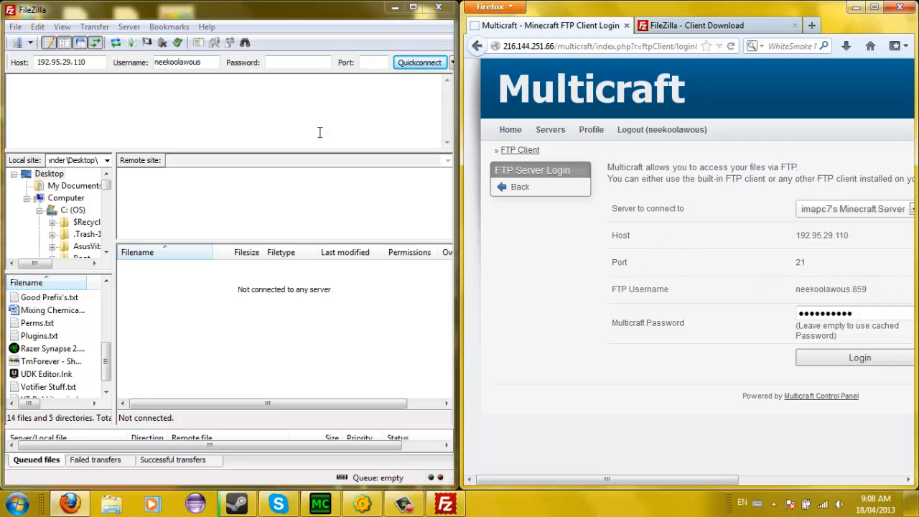
{"action": "left_click", "coordinate": [194, 63]}
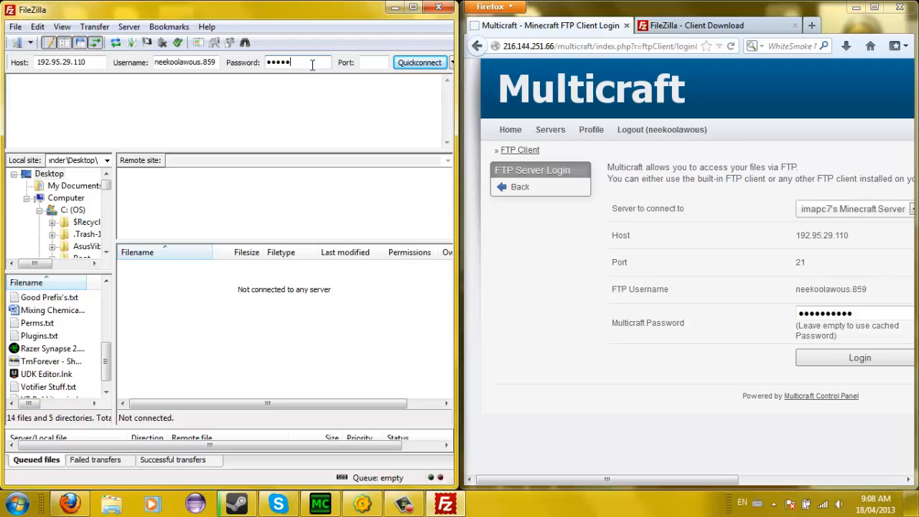
- Connect FileZilla to the server on port 21 and log in to Multicraft's built-in FTP client
{"action": "left_click", "coordinate": [368, 62]}
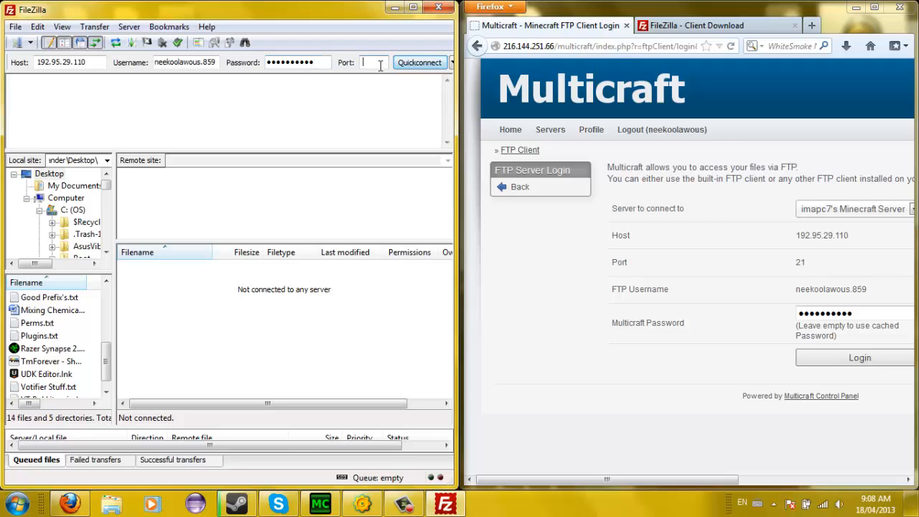
{"action": "type", "text": "21"}
{"action": "left_click", "coordinate": [419, 63]}
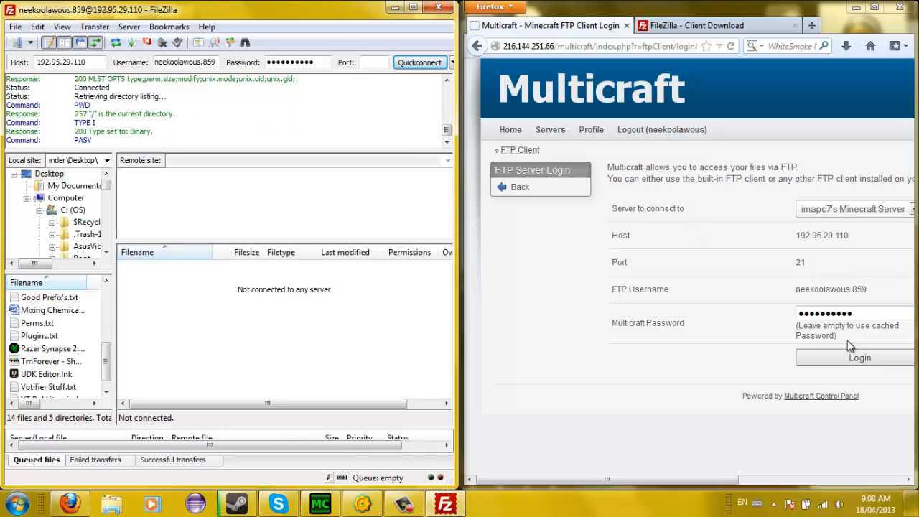
{"action": "left_click", "coordinate": [854, 358]}
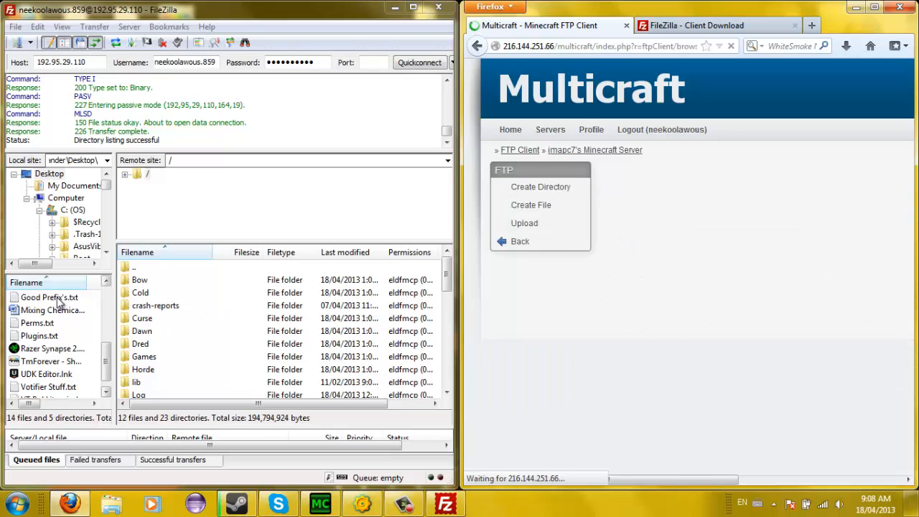
- Open the server's plugins folder in FileZilla and look through its contents
{"action": "left_click", "coordinate": [361, 299]}
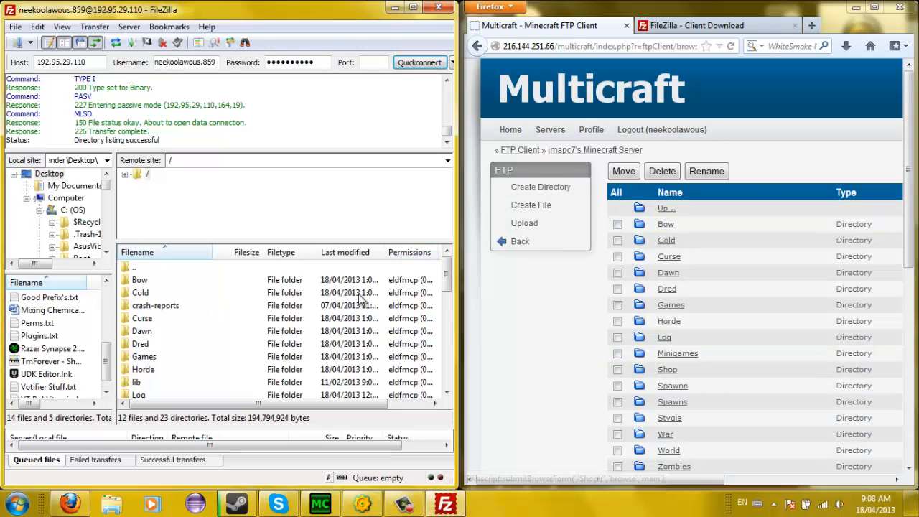
{"action": "left_click_drag", "start_coordinate": [447, 275], "coordinate": [448, 316]}
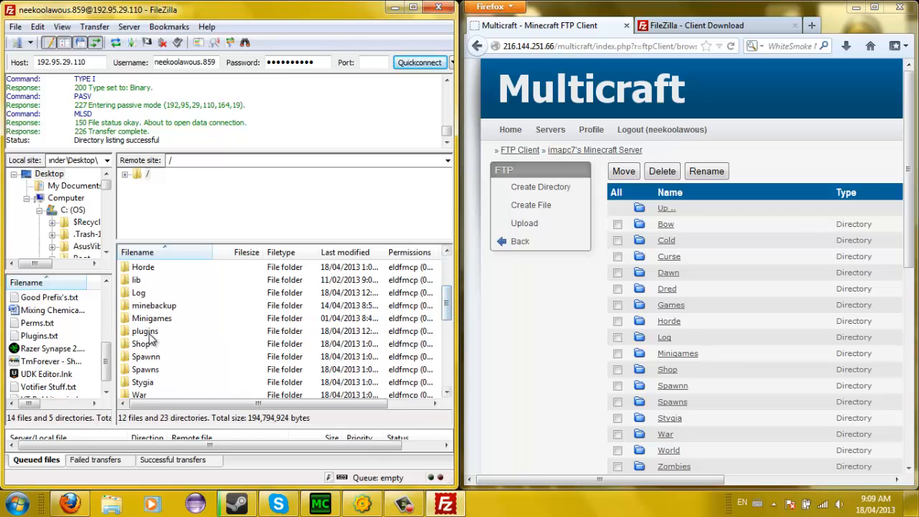
{"action": "double_click", "coordinate": [146, 331]}
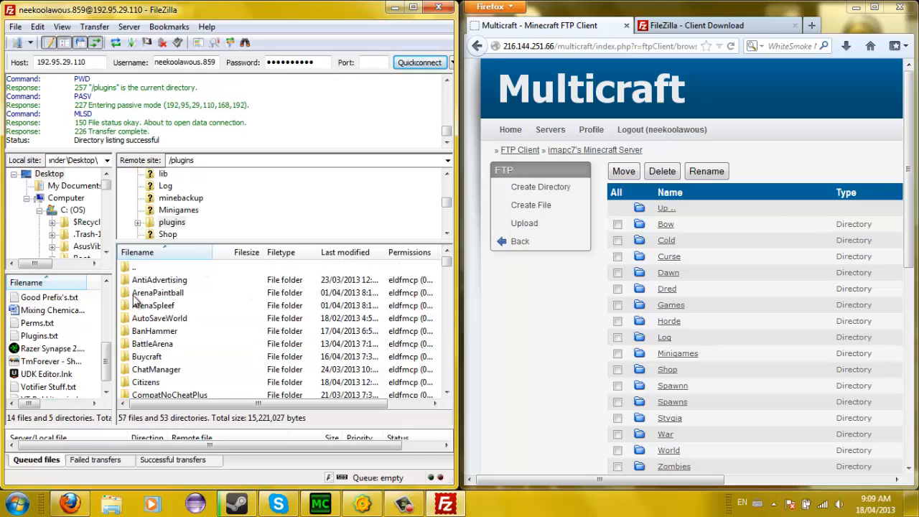
{"action": "scroll", "coordinate": [441, 282], "scroll_direction": "down", "scroll_amount": 5}
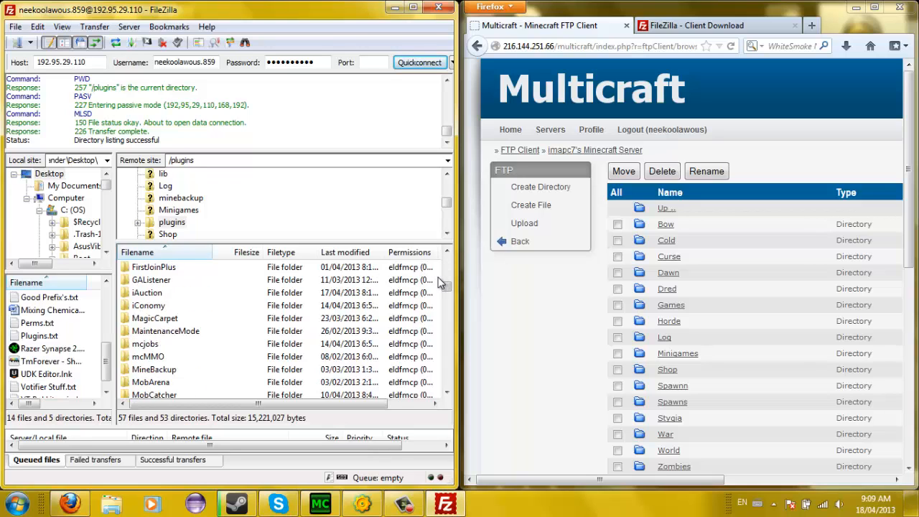
{"action": "scroll", "coordinate": [441, 282], "scroll_direction": "down", "scroll_amount": 7}
{"action": "scroll", "coordinate": [442, 278], "scroll_direction": "up", "scroll_amount": 15}
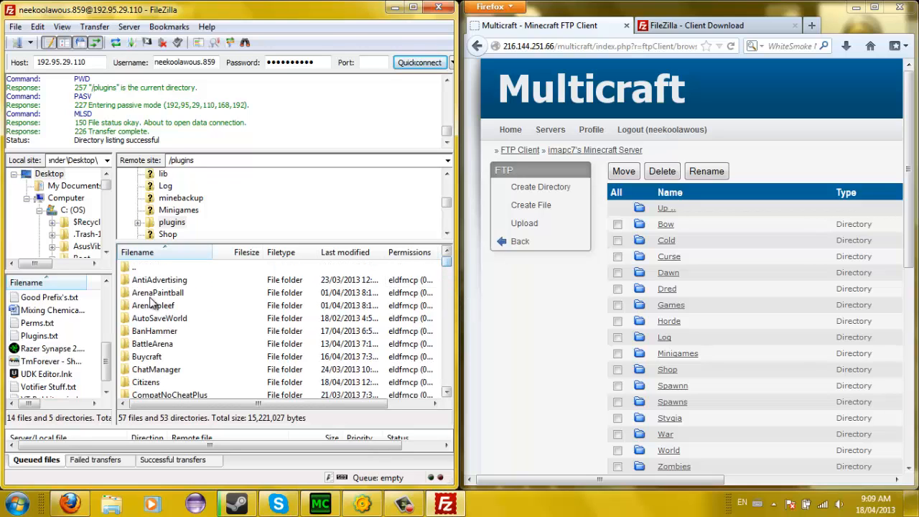
- Return to the server's root directory, minimize the browser and dock FileZilla to the right half of the screen
{"action": "double_click", "coordinate": [152, 268]}
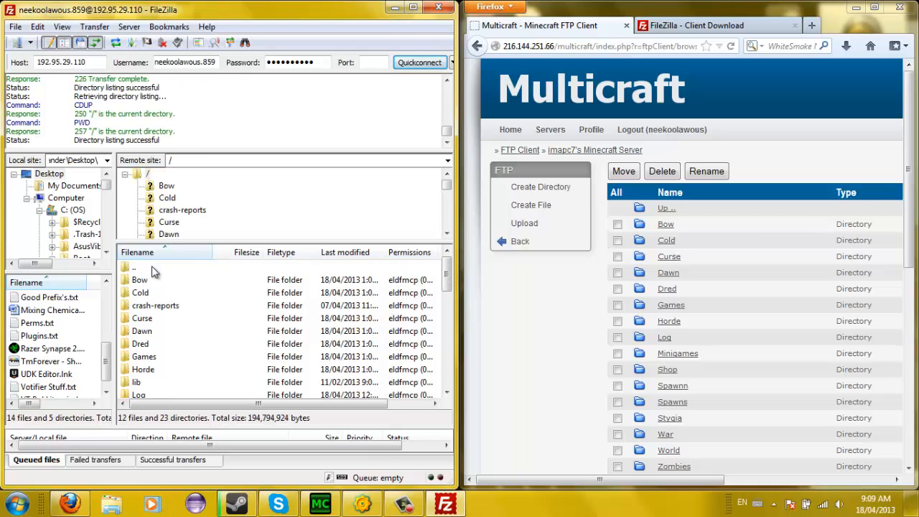
{"action": "left_click", "coordinate": [856, 8]}
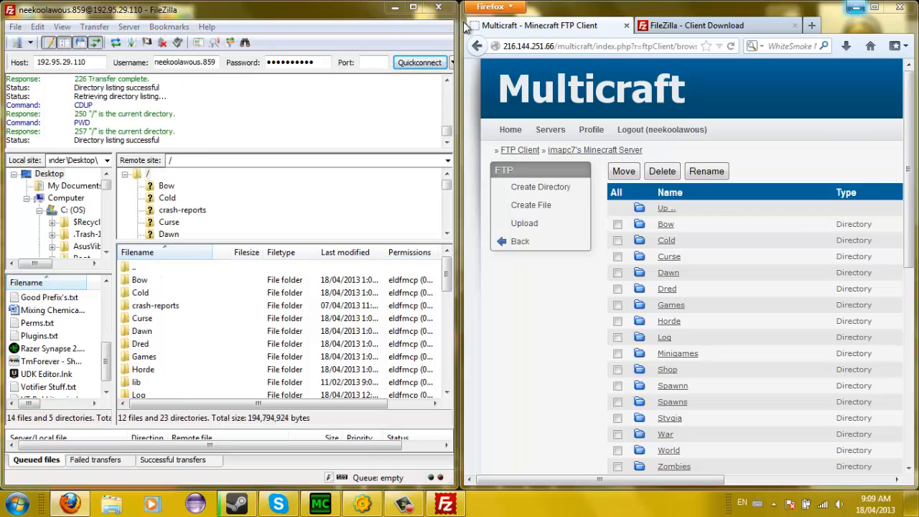
{"action": "left_click", "coordinate": [413, 8]}
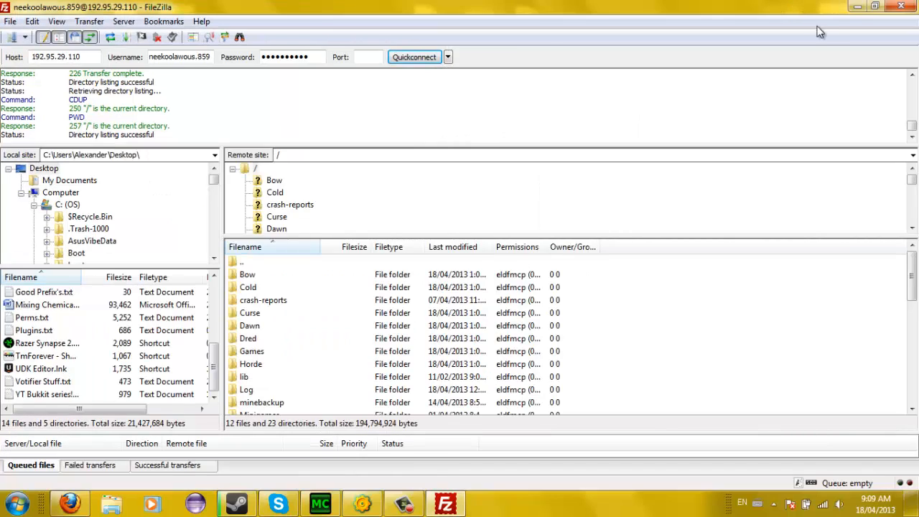
{"action": "key", "text": "super+Down"}
{"action": "key", "text": "super+Right"}
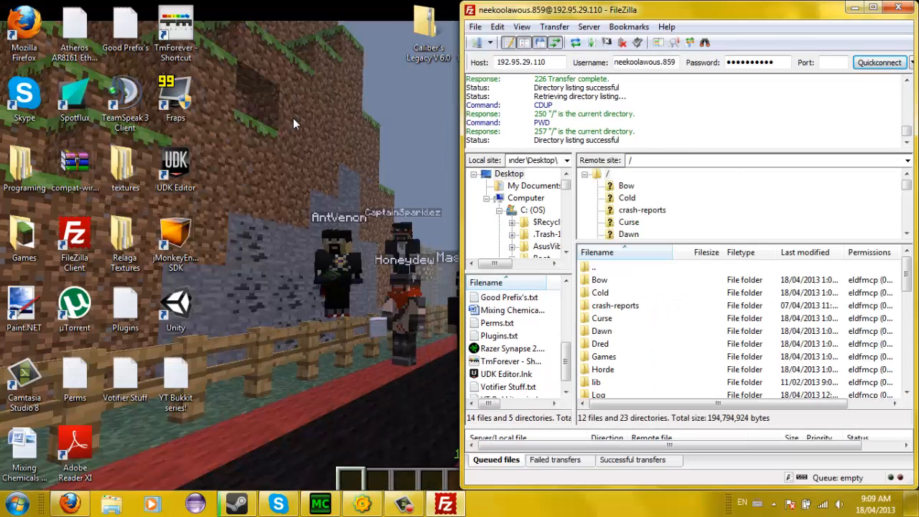
- Open the Caliber's Legacy V 6.0 zip archive from the desktop and place its window beside FileZilla
{"action": "left_click_drag", "start_coordinate": [413, 41], "coordinate": [314, 181]}
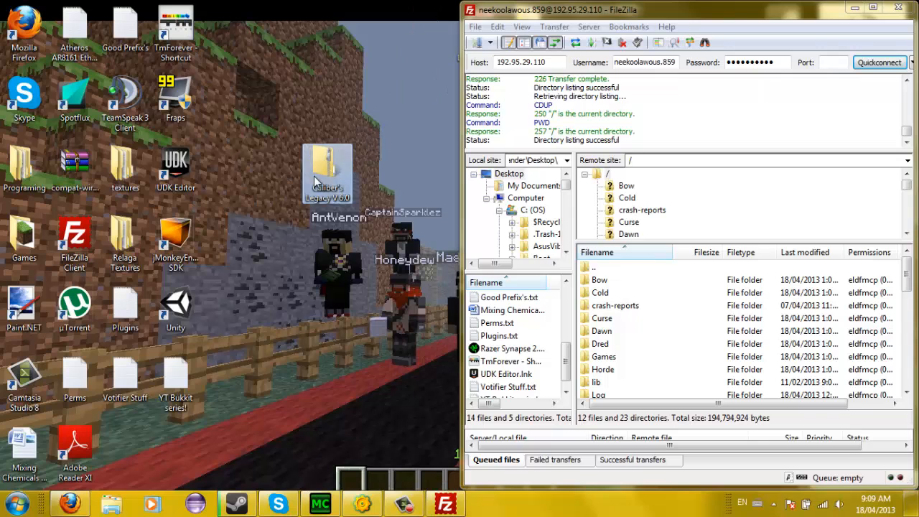
{"action": "double_click", "coordinate": [316, 180]}
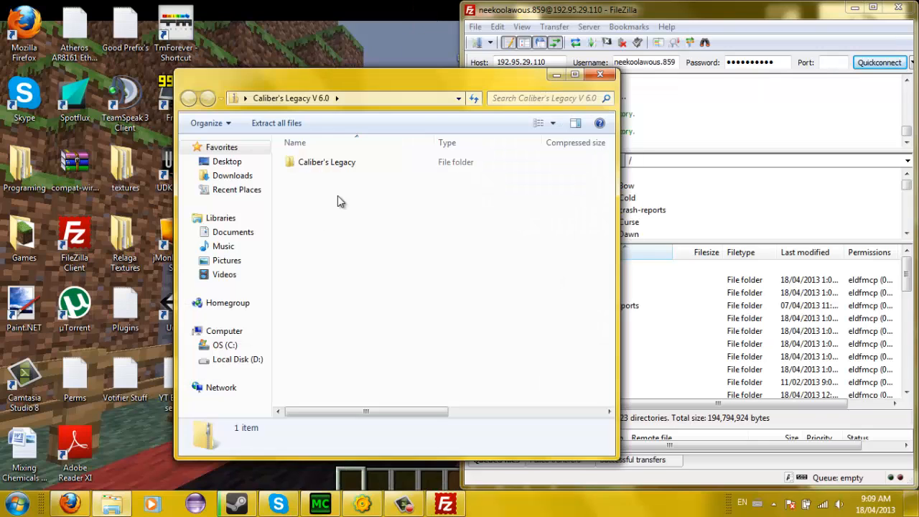
{"action": "left_click_drag", "start_coordinate": [401, 85], "coordinate": [314, 94]}
{"action": "left_click_drag", "start_coordinate": [305, 176], "coordinate": [324, 79]}
- Switch to Firefox, open the Multicraft FTP client's upload page and widen the window to show both upload sections
{"action": "left_click", "coordinate": [69, 503]}
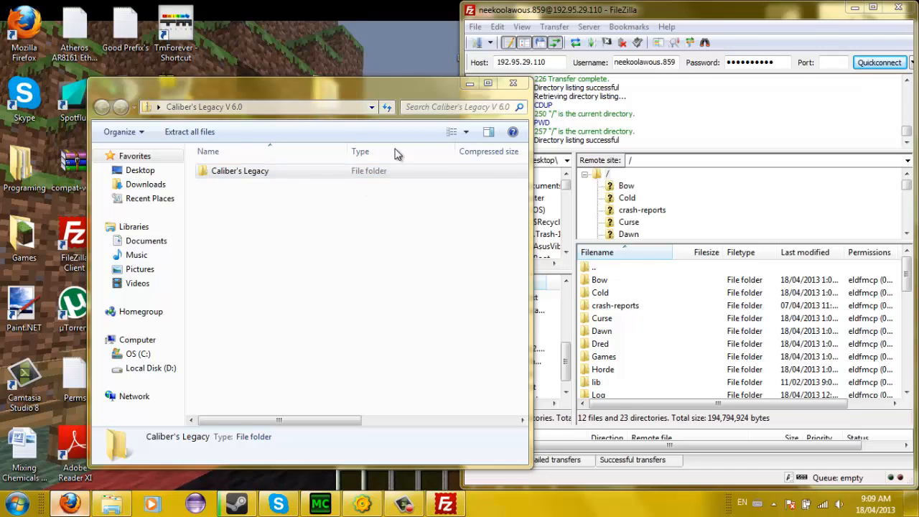
{"action": "left_click", "coordinate": [553, 223]}
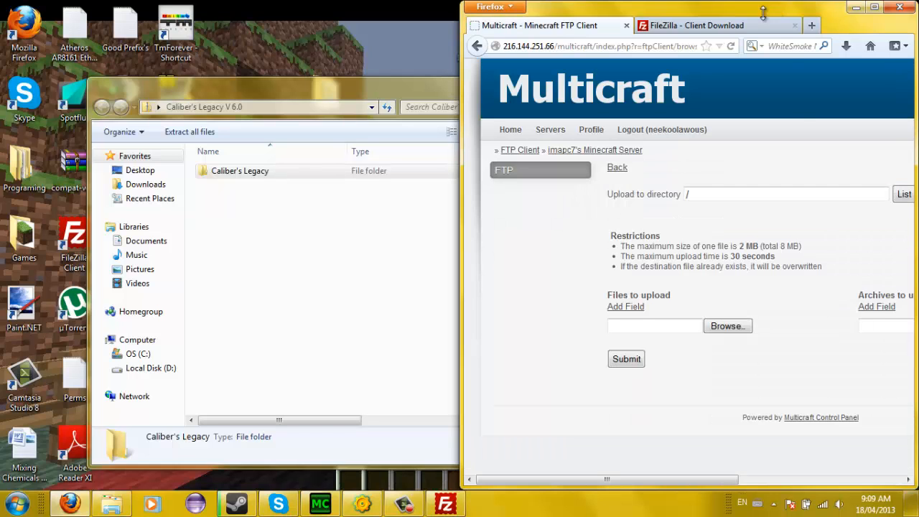
{"action": "left_click_drag", "start_coordinate": [830, 21], "coordinate": [744, 19]}
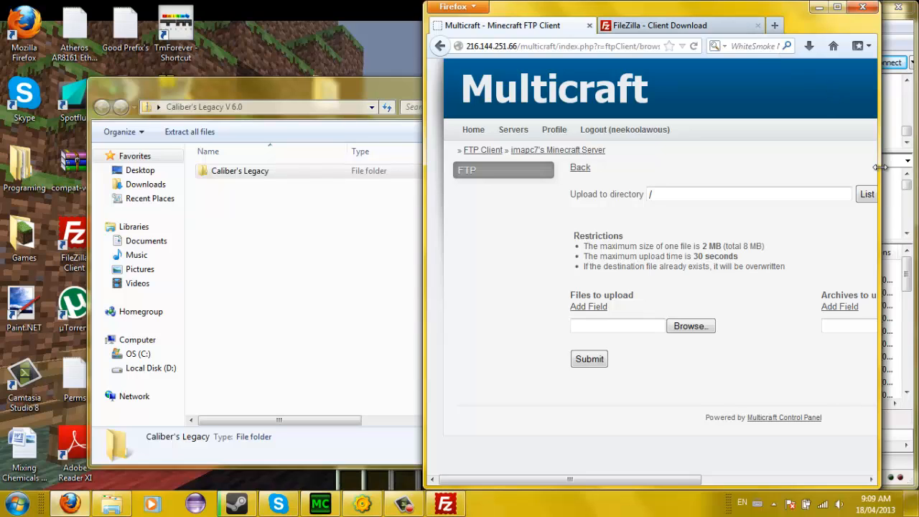
{"action": "left_click_drag", "start_coordinate": [914, 167], "coordinate": [918, 168]}
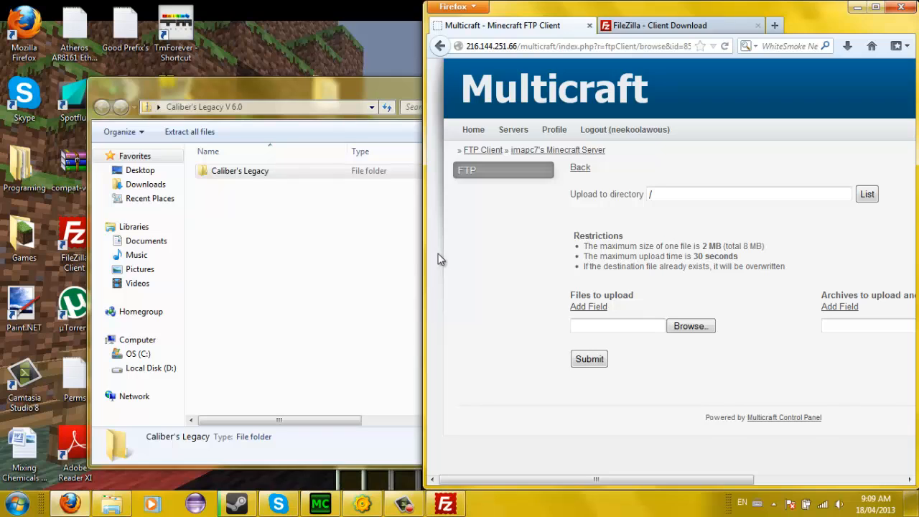
{"action": "left_click_drag", "start_coordinate": [422, 261], "coordinate": [310, 267]}
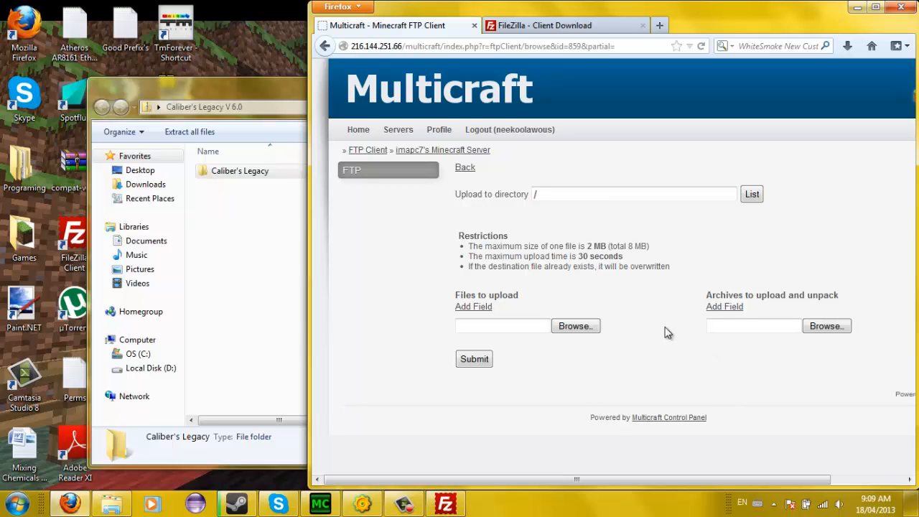
- Look at the file selection for archives to upload and unpack, cancel it and minimize the browser
{"action": "left_click", "coordinate": [758, 328]}
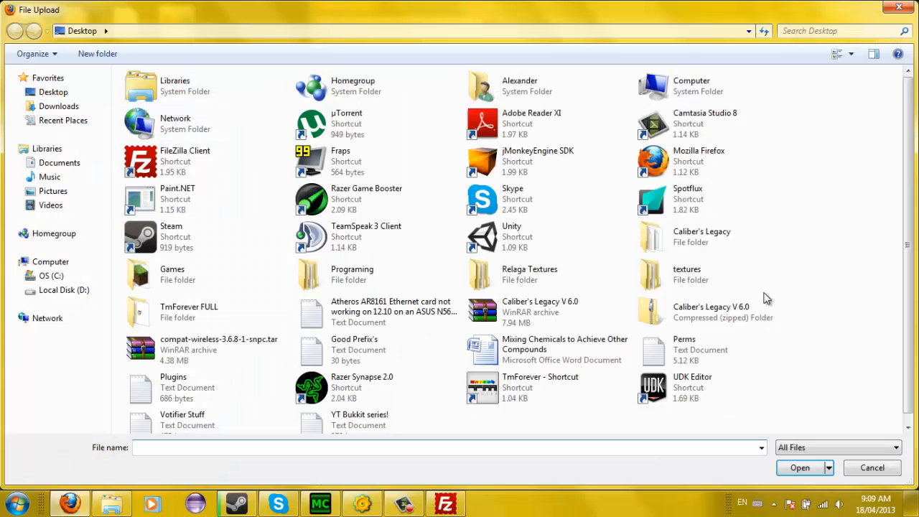
{"action": "left_click", "coordinate": [902, 5]}
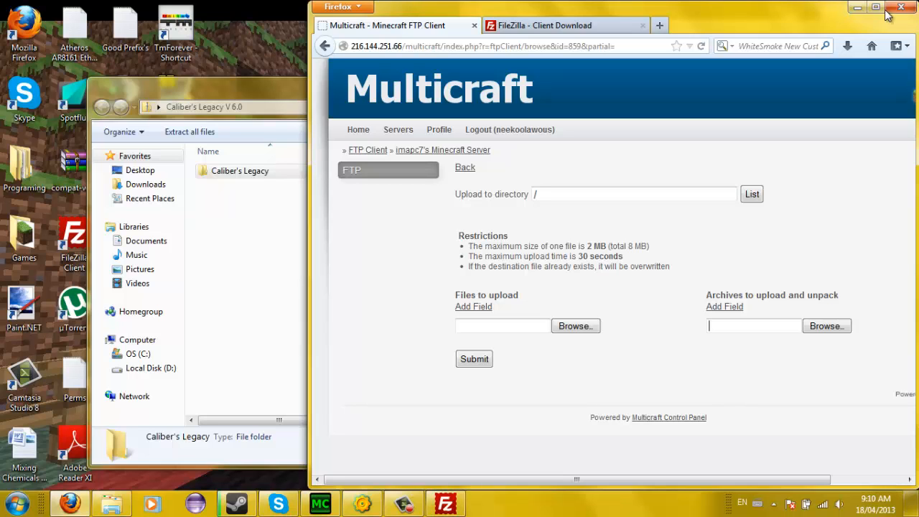
{"action": "left_click", "coordinate": [857, 8]}
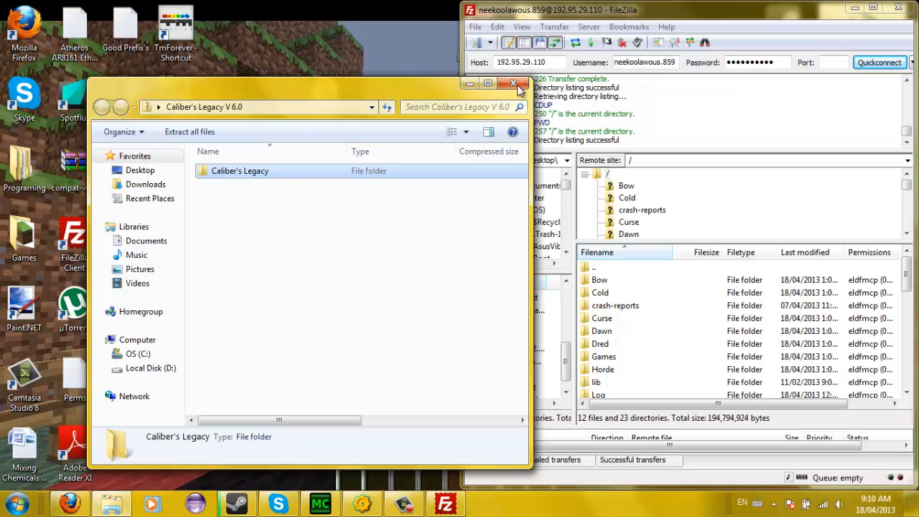
- Arrange the Caliber's Legacy V 6.0 archive window and the restored FileZilla window side by side
{"action": "left_click", "coordinate": [751, 8]}
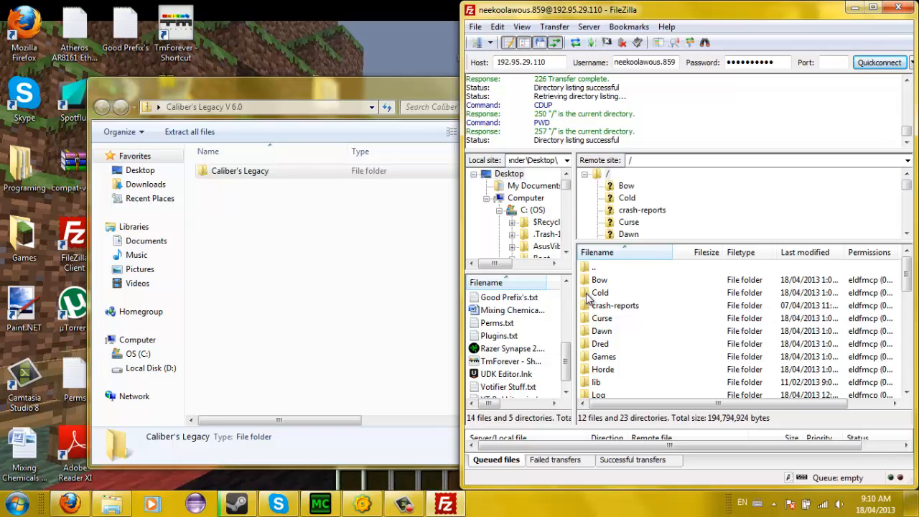
{"action": "left_click", "coordinate": [872, 7]}
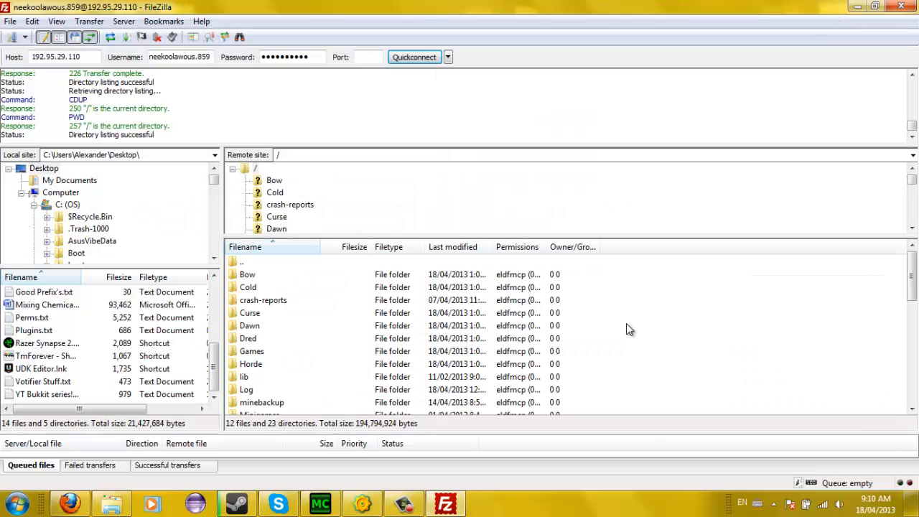
{"action": "left_click", "coordinate": [111, 504]}
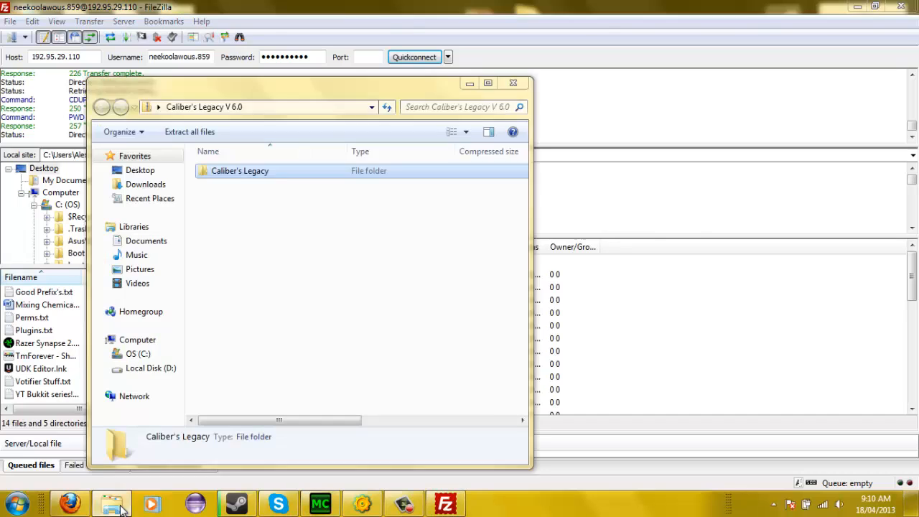
{"action": "left_click_drag", "start_coordinate": [306, 223], "coordinate": [388, 173]}
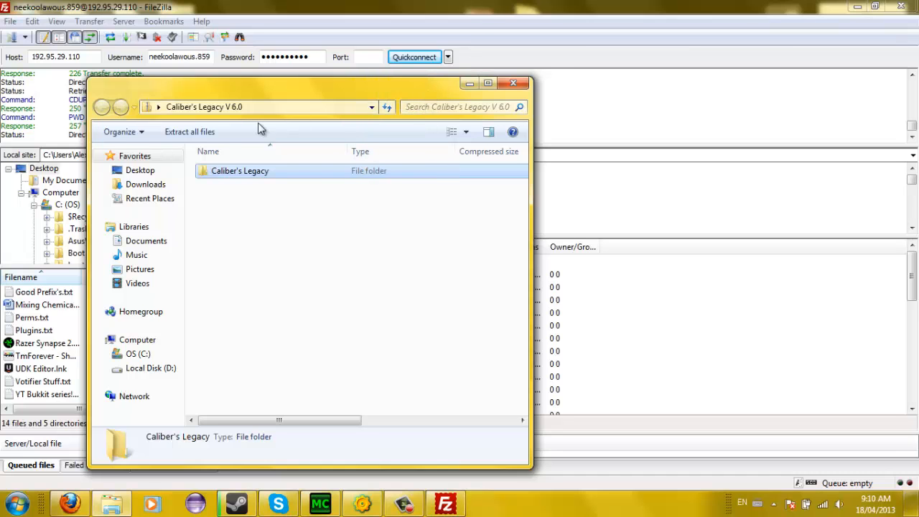
{"action": "left_click_drag", "start_coordinate": [270, 88], "coordinate": [77, 121]}
{"action": "left_click", "coordinate": [721, 303]}
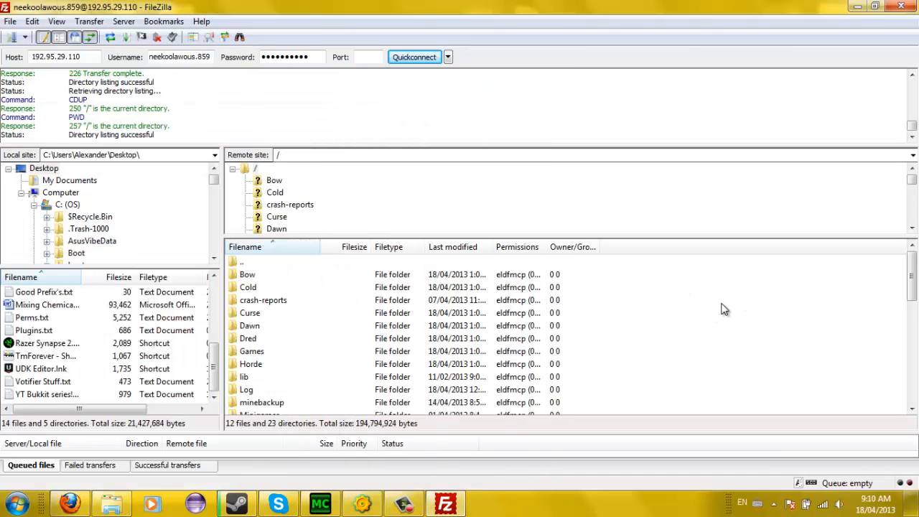
{"action": "double_click", "coordinate": [555, 16]}
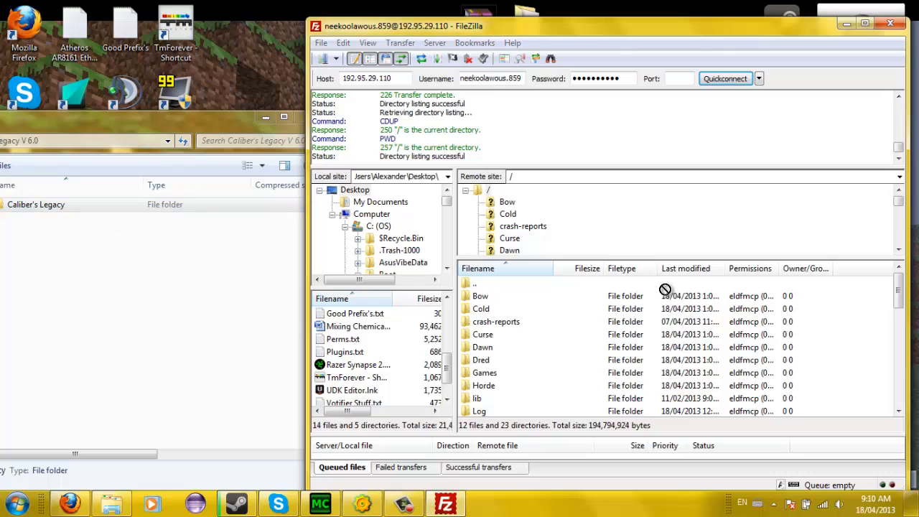
- Extract the Caliber's Legacy folder from the archive to the desktop, replacing the existing level files for all conflicts
{"action": "left_click_drag", "start_coordinate": [664, 340], "coordinate": [97, 204]}
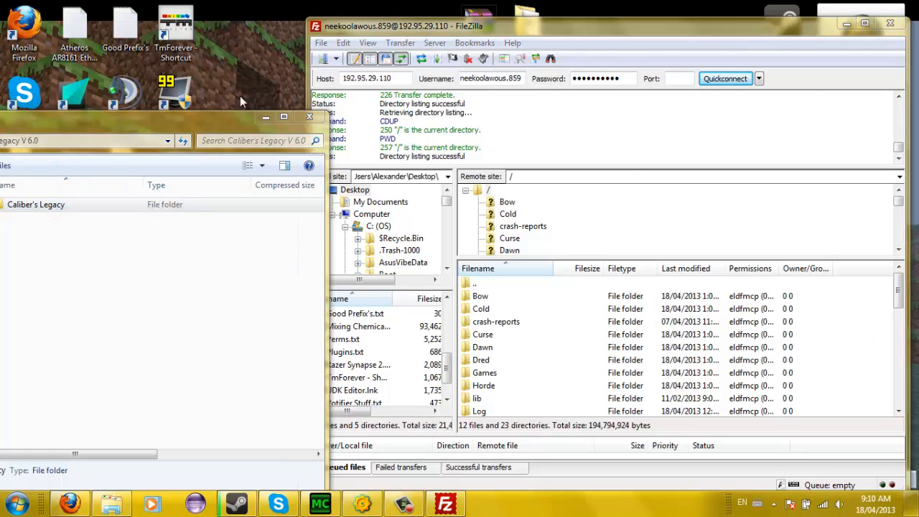
{"action": "key", "text": "Return"}
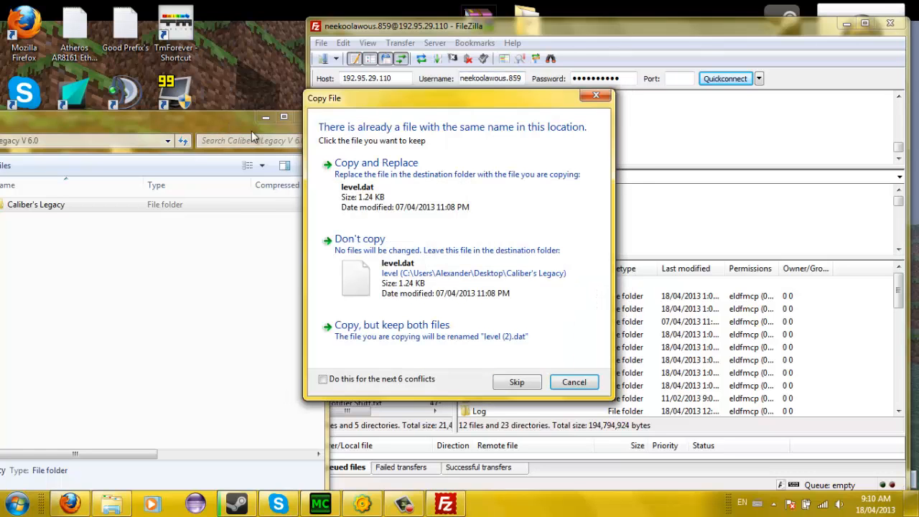
{"action": "left_click", "coordinate": [404, 181]}
{"action": "left_click", "coordinate": [404, 181]}
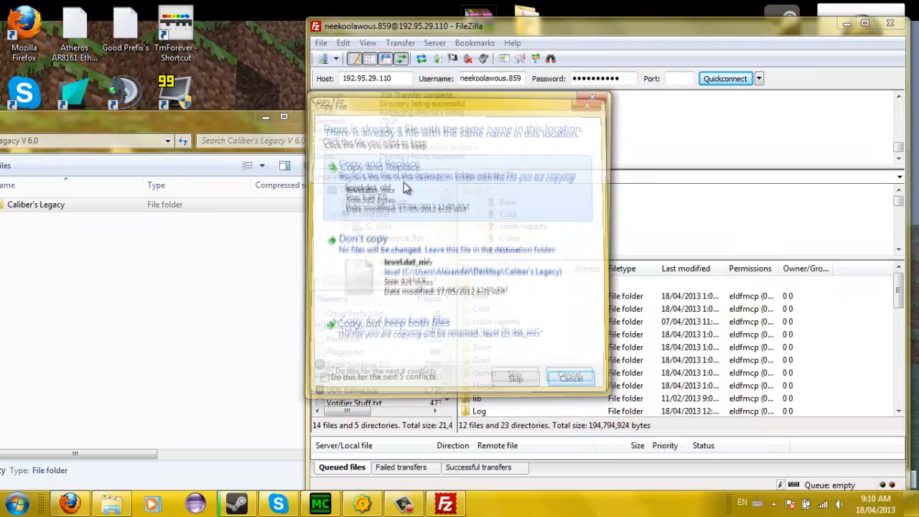
{"action": "left_click", "coordinate": [350, 381]}
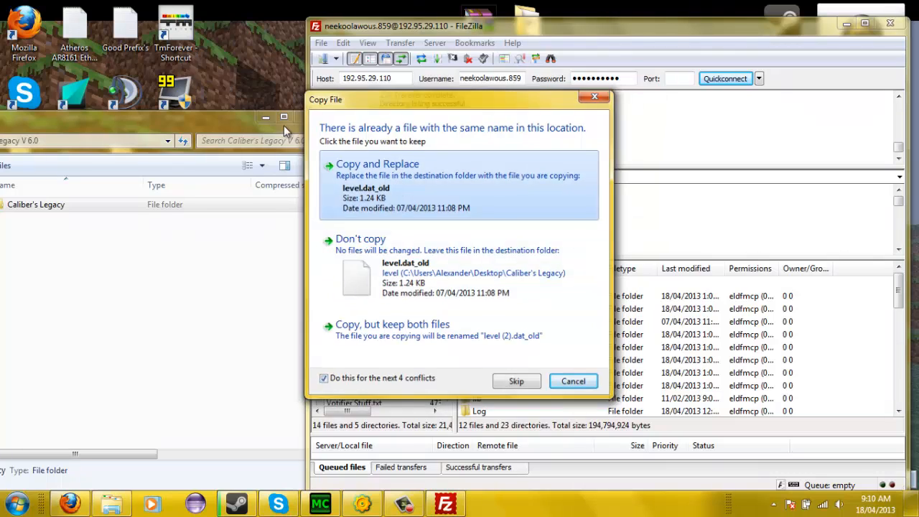
{"action": "left_click", "coordinate": [393, 180]}
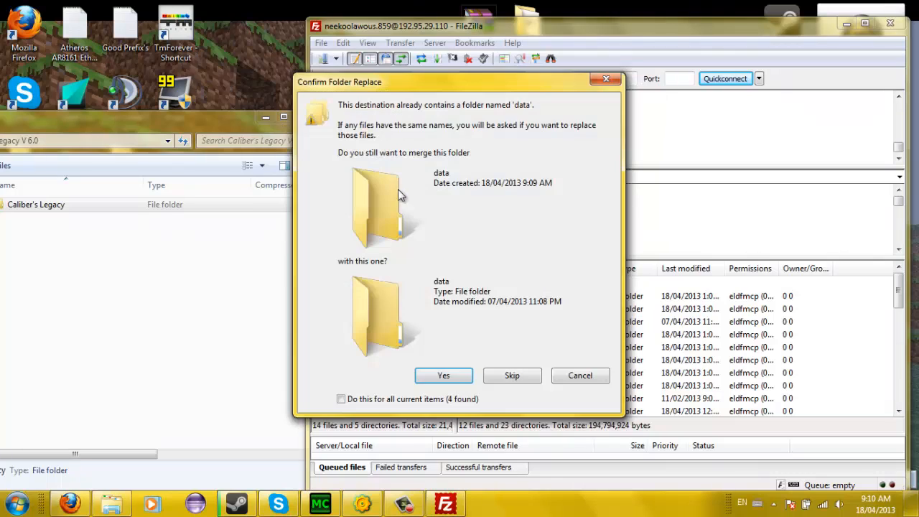
- Merge the data, region and remaining subfolders into the existing desktop copy and close the archive window
{"action": "left_click", "coordinate": [457, 376]}
{"action": "left_click", "coordinate": [367, 402]}
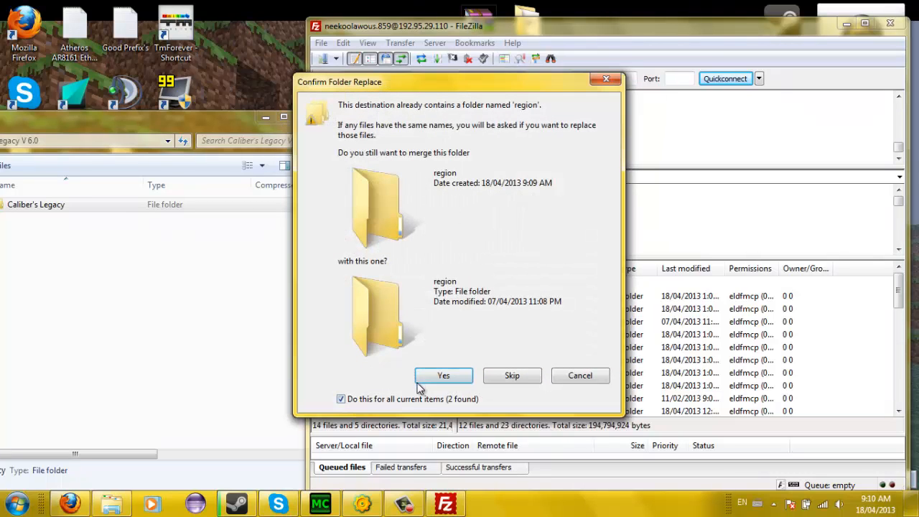
{"action": "left_click", "coordinate": [422, 377]}
{"action": "left_click", "coordinate": [303, 118]}
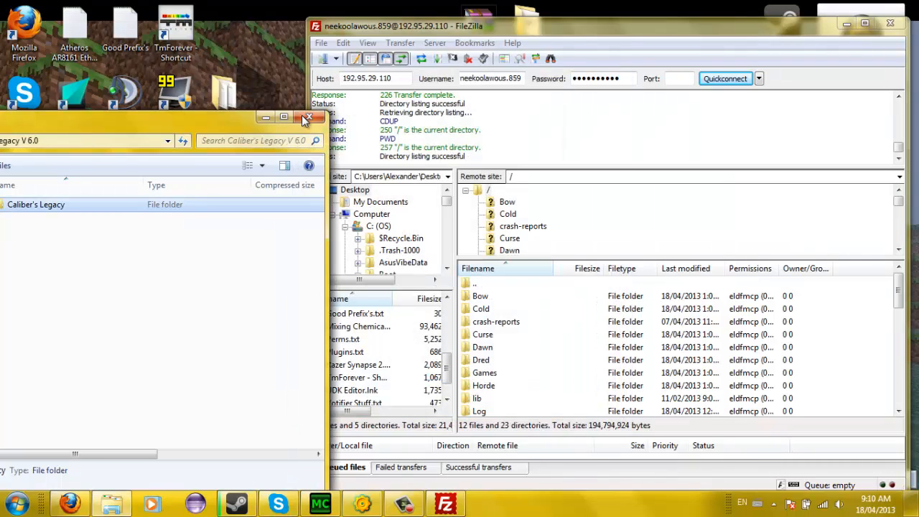
- Try adding the desktop's Caliber's Legacy folder to the remote root and to an enlarged transfer queue, returning it to the desktop
{"action": "left_click_drag", "start_coordinate": [217, 98], "coordinate": [868, 310]}
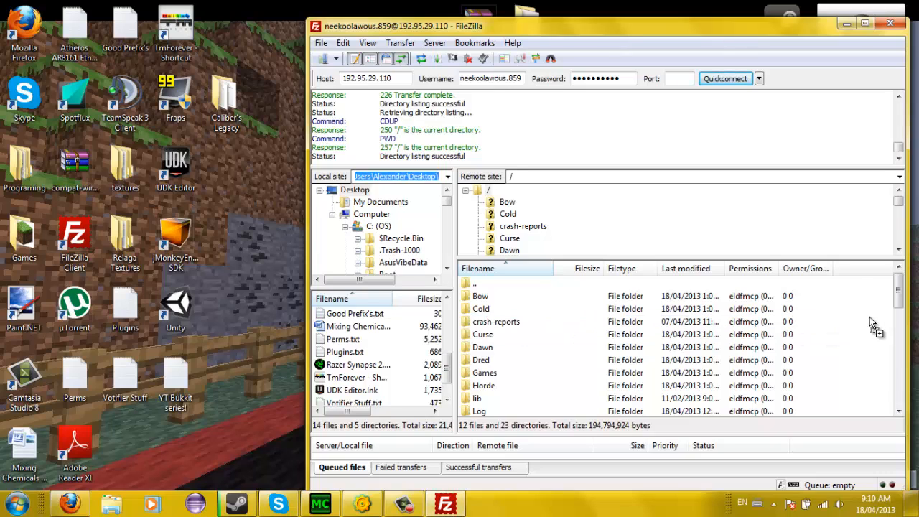
{"action": "left_click_drag", "start_coordinate": [866, 346], "coordinate": [276, 335]}
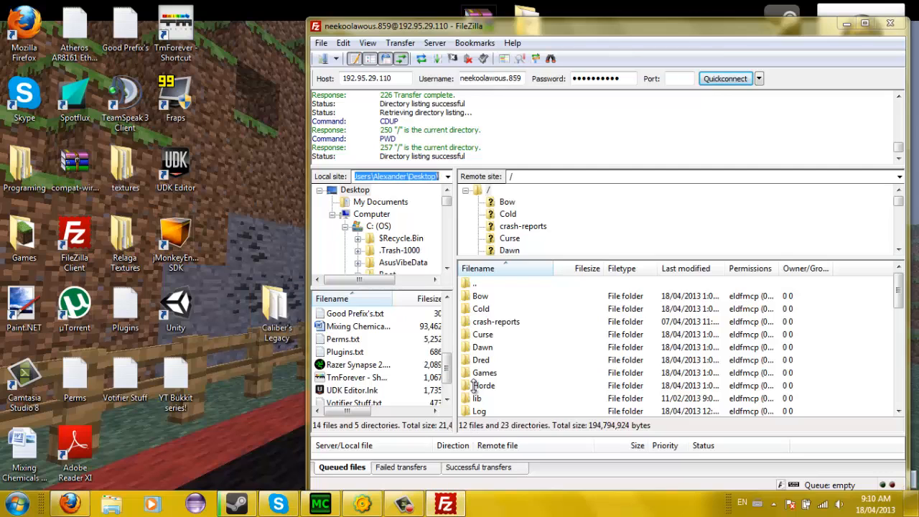
{"action": "left_click_drag", "start_coordinate": [474, 386], "coordinate": [472, 366]}
{"action": "left_click_drag", "start_coordinate": [267, 316], "coordinate": [375, 419]}
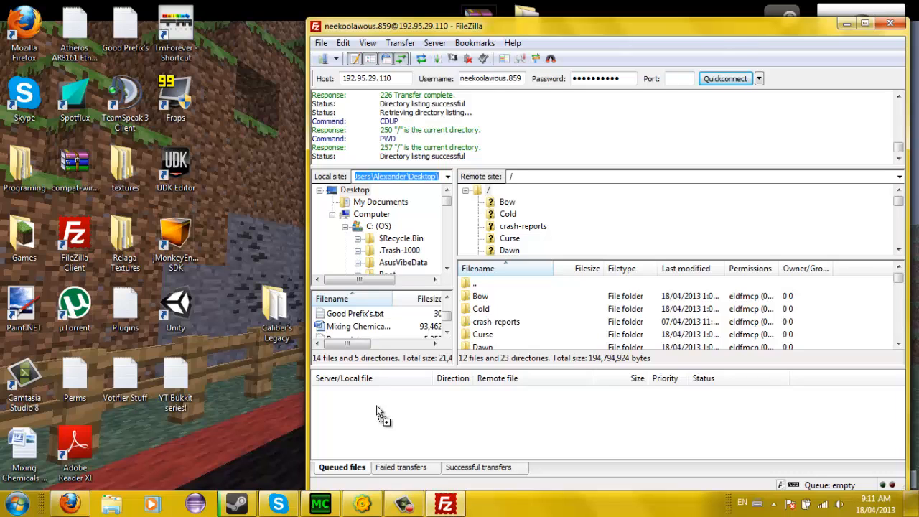
{"action": "left_click_drag", "start_coordinate": [380, 415], "coordinate": [860, 310]}
{"action": "left_click_drag", "start_coordinate": [867, 278], "coordinate": [277, 316]}
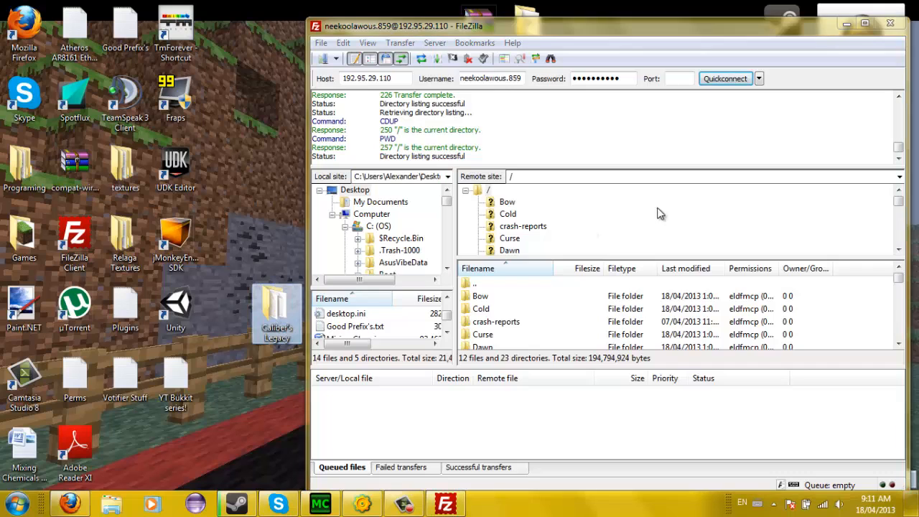
- Examine the local C: drive and the server's Bow folder with a shorter queue pane, and close FileZilla
{"action": "left_click", "coordinate": [582, 219]}
{"action": "left_click", "coordinate": [372, 226]}
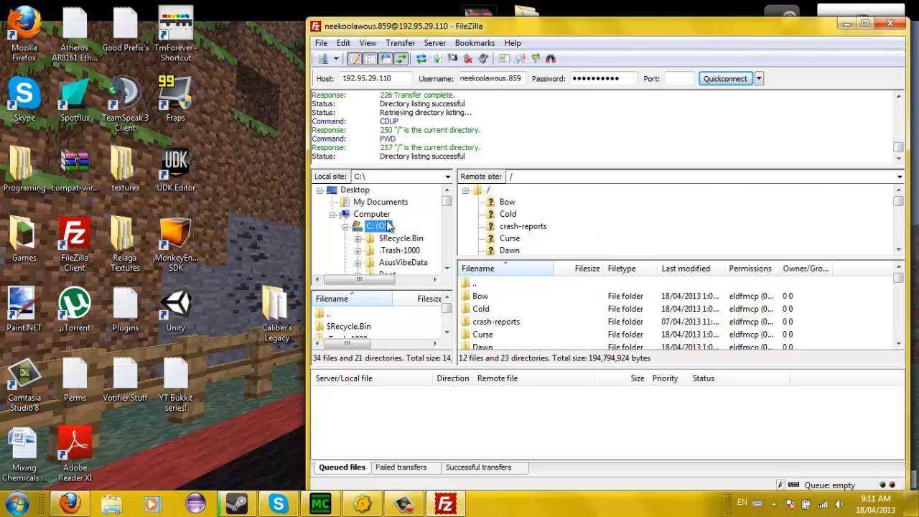
{"action": "left_click", "coordinate": [505, 201]}
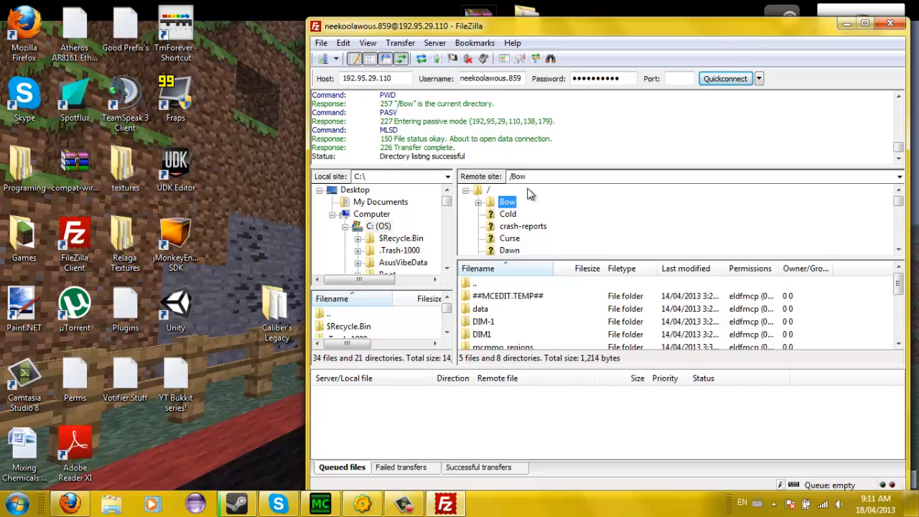
{"action": "mouse_move", "coordinate": [900, 287]}
{"action": "left_mouse_down"}
{"action": "mouse_move", "coordinate": [900, 328]}
{"action": "mouse_move", "coordinate": [899, 284]}
{"action": "left_mouse_up"}
{"action": "mouse_move", "coordinate": [899, 201]}
{"action": "left_mouse_down"}
{"action": "mouse_move", "coordinate": [898, 223]}
{"action": "mouse_move", "coordinate": [898, 198]}
{"action": "left_mouse_up"}
{"action": "left_click_drag", "start_coordinate": [507, 366], "coordinate": [513, 399]}
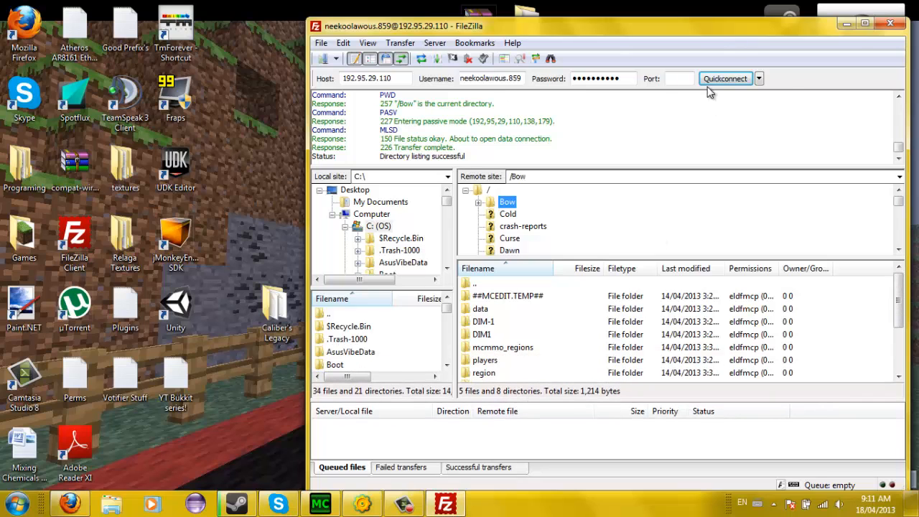
{"action": "left_click", "coordinate": [890, 23]}
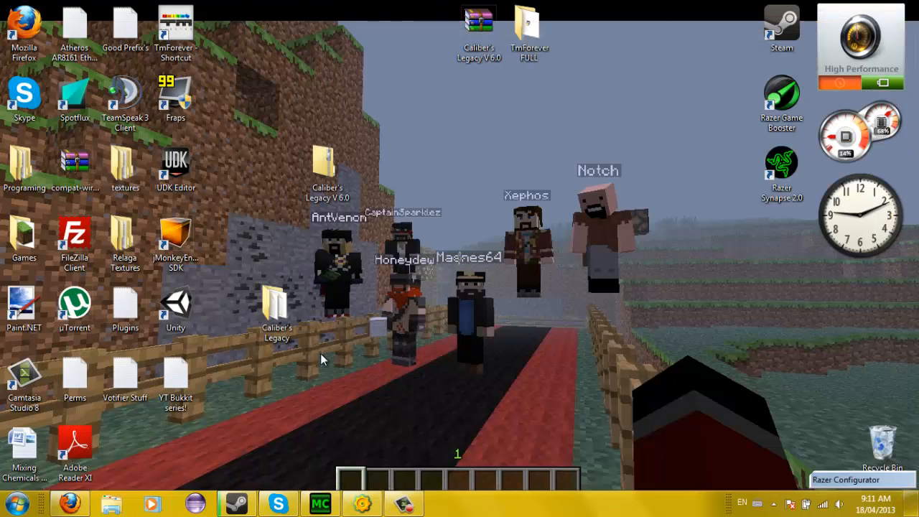
- Delete the extracted Caliber's Legacy folder from the desktop, keeping the Caliber's Legacy V 6.0 folder and archive
{"action": "left_click_drag", "start_coordinate": [277, 309], "coordinate": [377, 310]}
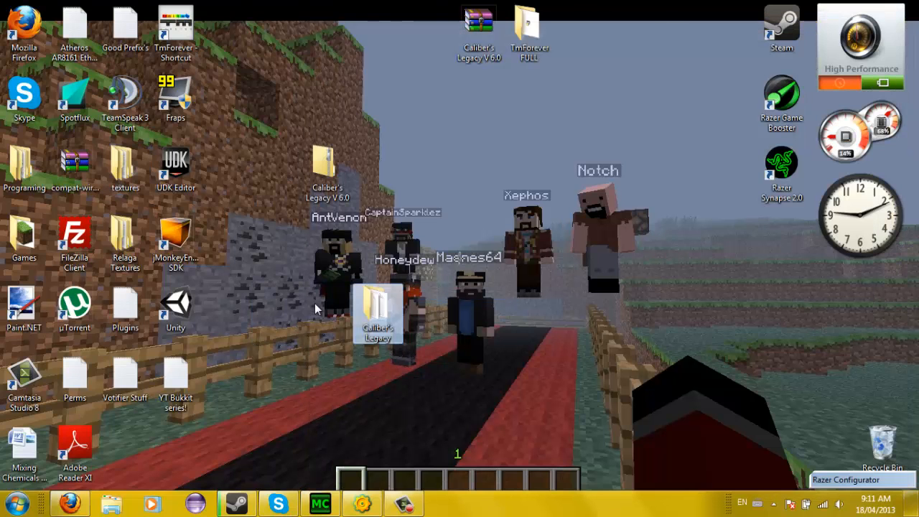
{"action": "key", "text": "Delete"}
{"action": "left_click", "coordinate": [523, 306]}
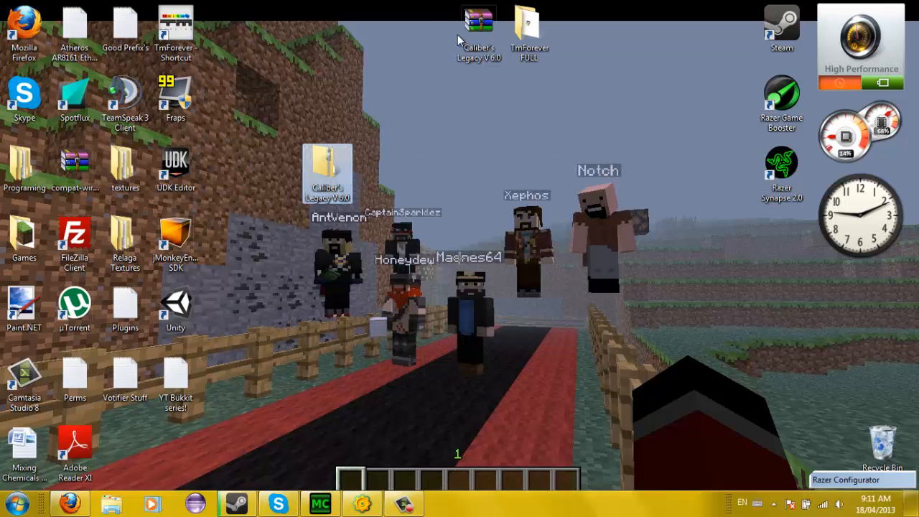
- Launch FileZilla again and reconnect to 192.95.29.110 using the first saved entry in the quickconnect history
{"action": "double_click", "coordinate": [84, 232]}
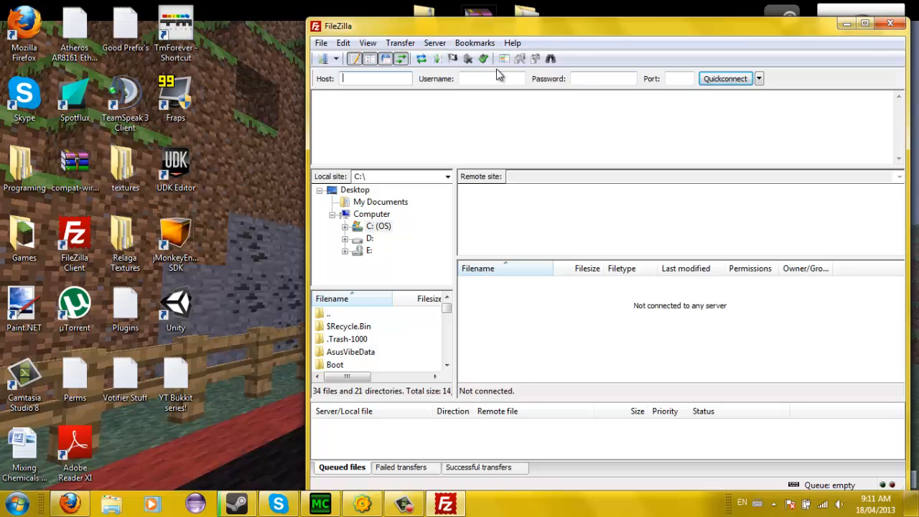
{"action": "left_click", "coordinate": [759, 79]}
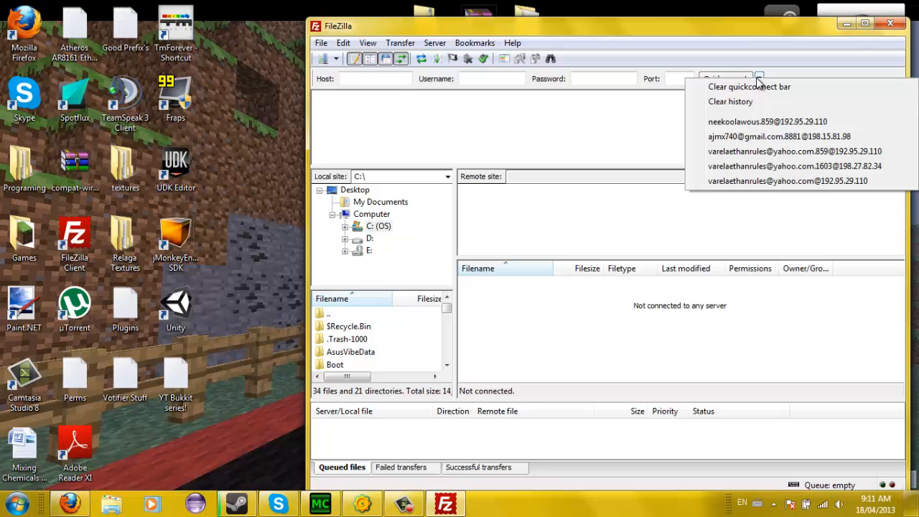
{"action": "left_click", "coordinate": [769, 122]}
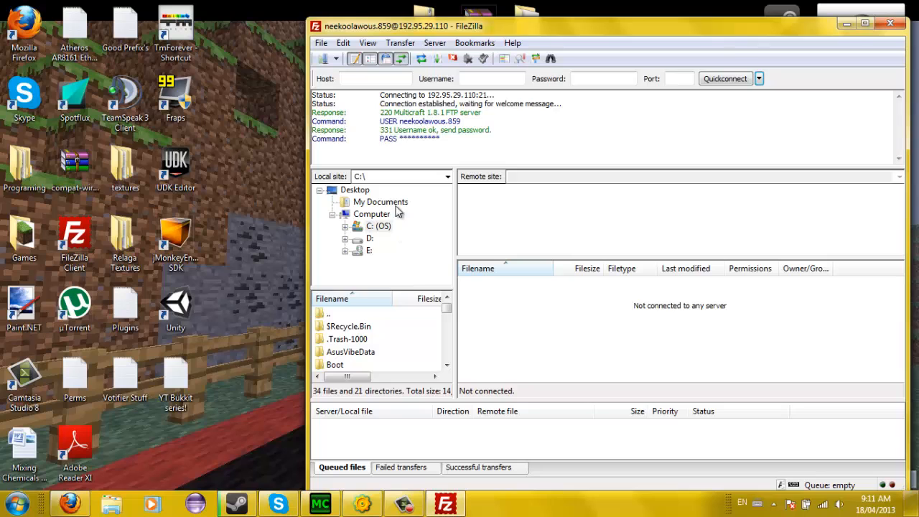
{"action": "left_click", "coordinate": [759, 78]}
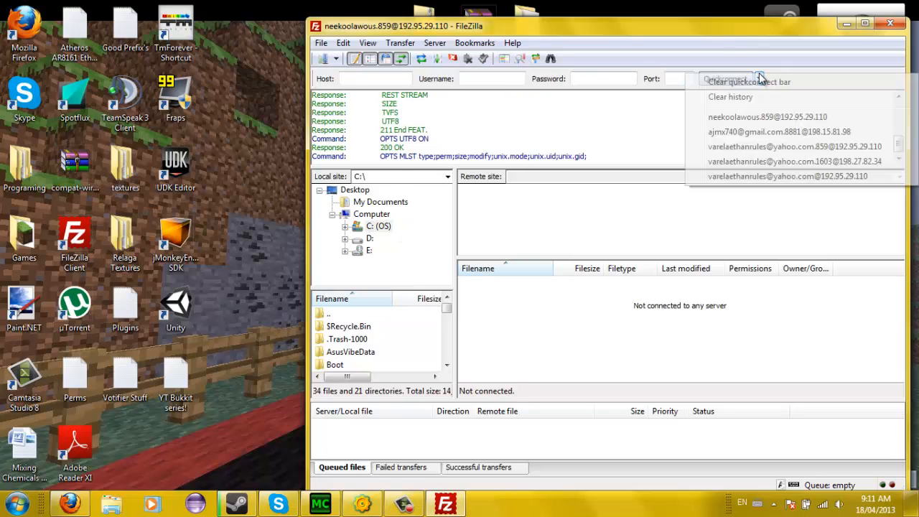
{"action": "left_click", "coordinate": [667, 135]}
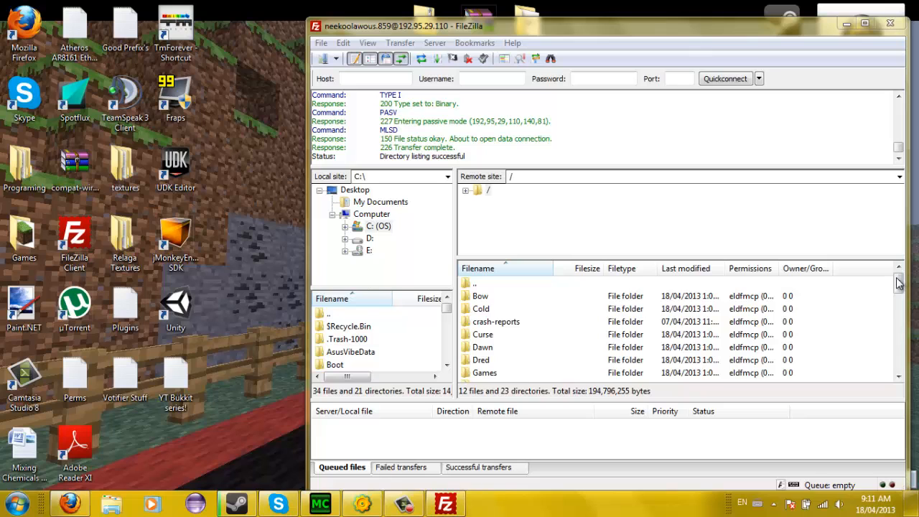
- Open the plugins folder in the server's root directory
{"action": "left_click_drag", "start_coordinate": [898, 284], "coordinate": [902, 305]}
{"action": "scroll", "coordinate": [585, 361], "scroll_direction": "up", "scroll_amount": 1}
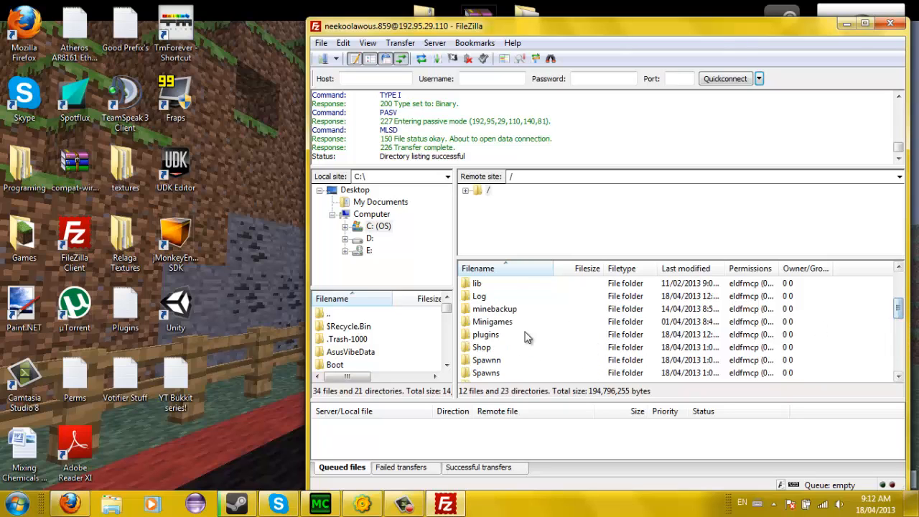
{"action": "double_click", "coordinate": [488, 336]}
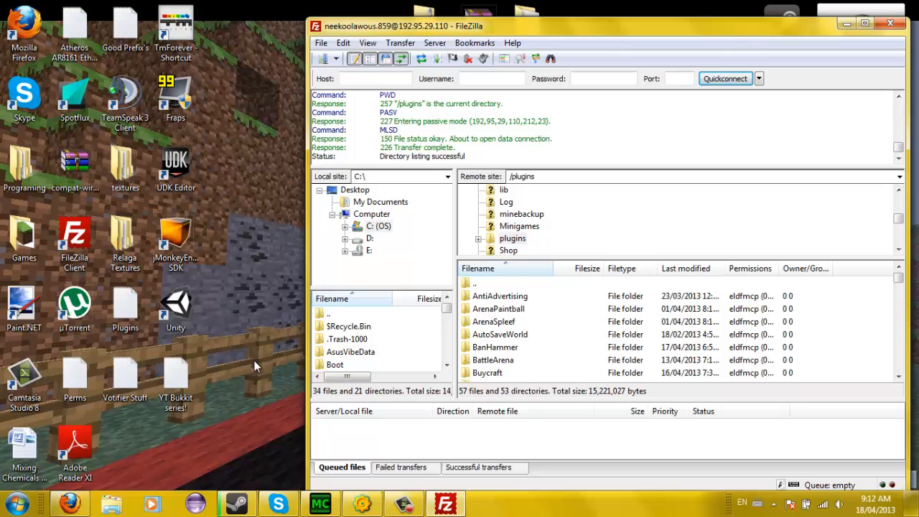
- Examine the plugin folders and .jar files in the server's plugins directory, selecting dynmap.jar along the way
{"action": "scroll", "coordinate": [914, 269], "scroll_direction": "down", "scroll_amount": 1}
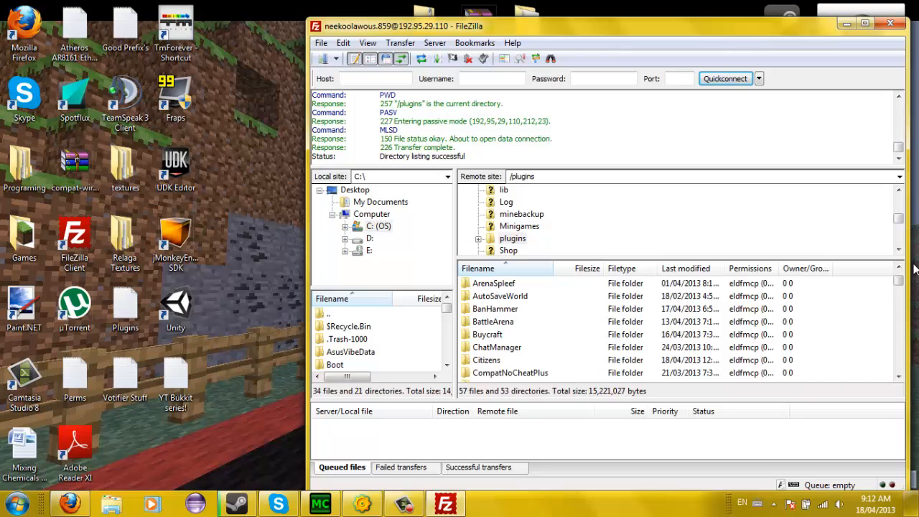
{"action": "scroll", "coordinate": [903, 281], "scroll_direction": "down", "scroll_amount": 7}
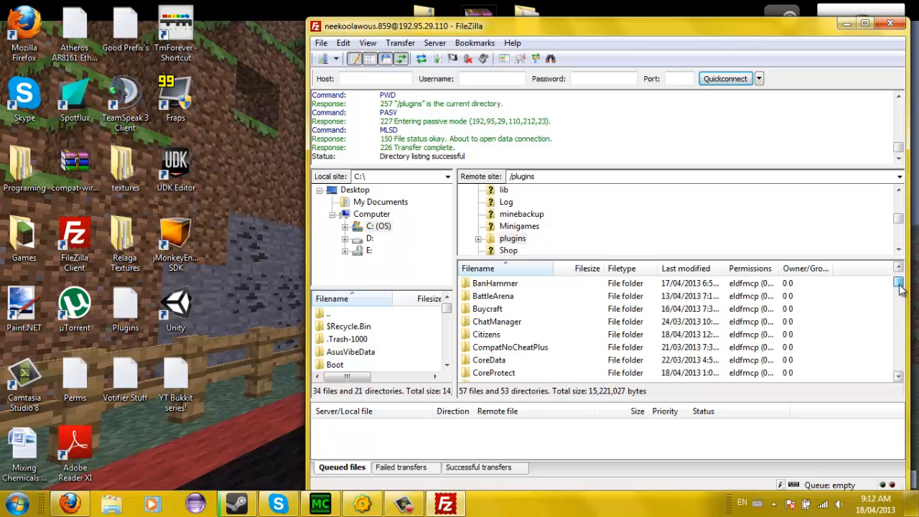
{"action": "scroll", "coordinate": [901, 282], "scroll_direction": "up", "scroll_amount": 7}
{"action": "scroll", "coordinate": [896, 300], "scroll_direction": "down", "scroll_amount": 4}
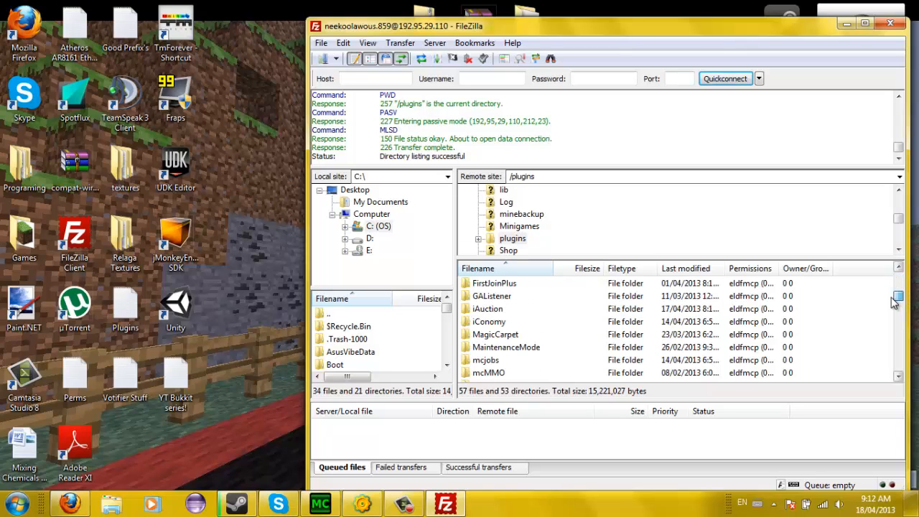
{"action": "scroll", "coordinate": [875, 346], "scroll_direction": "down", "scroll_amount": 20}
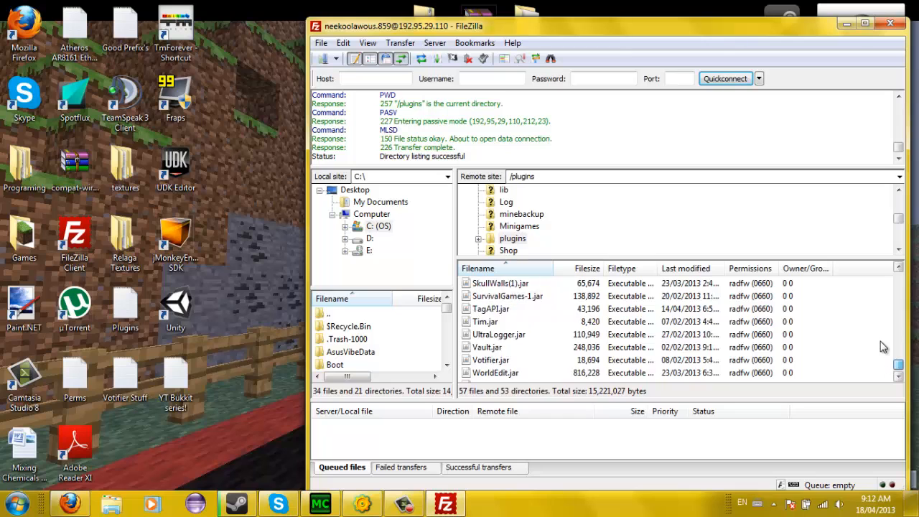
{"action": "scroll", "coordinate": [883, 347], "scroll_direction": "up", "scroll_amount": 10}
{"action": "left_click", "coordinate": [499, 298]}
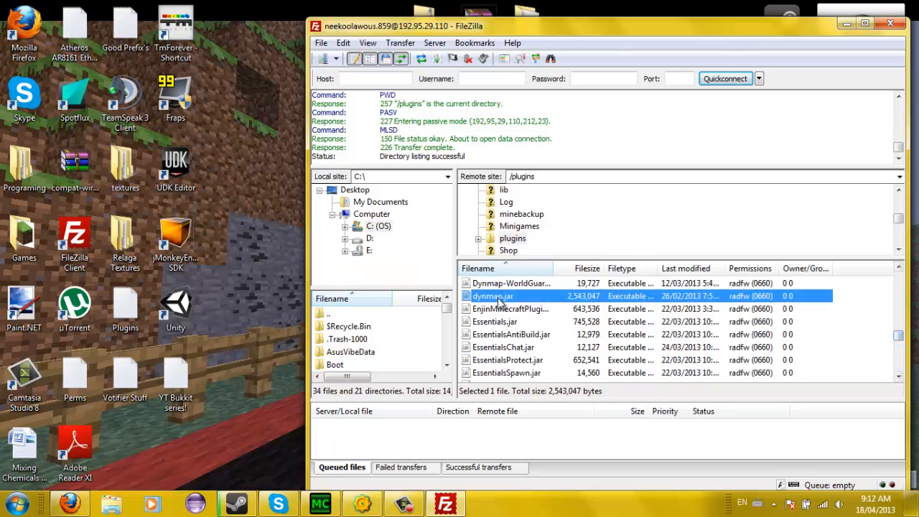
{"action": "left_click_drag", "start_coordinate": [901, 336], "coordinate": [903, 285]}
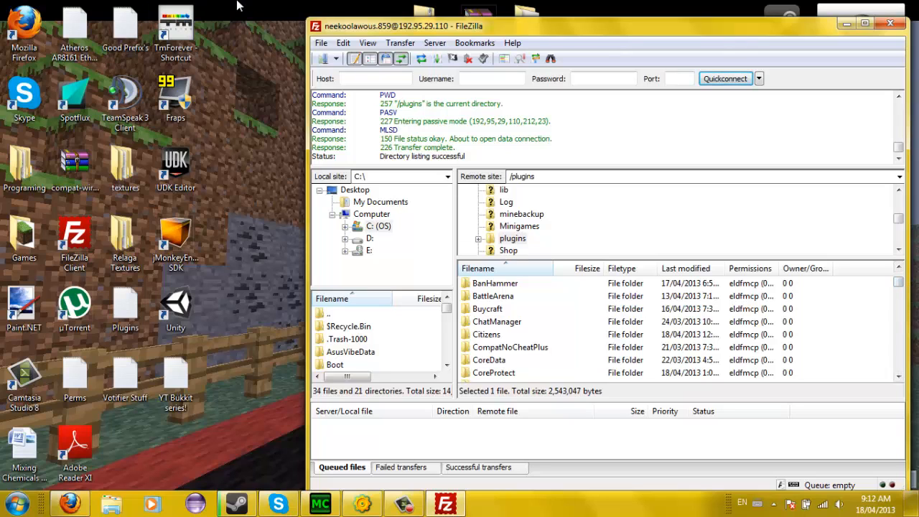
{"action": "left_click_drag", "start_coordinate": [239, 1], "coordinate": [244, 430]}
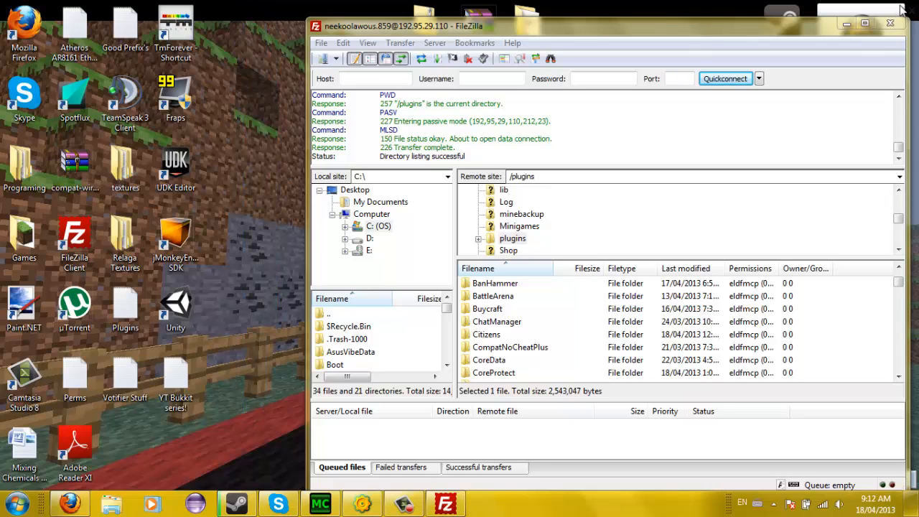